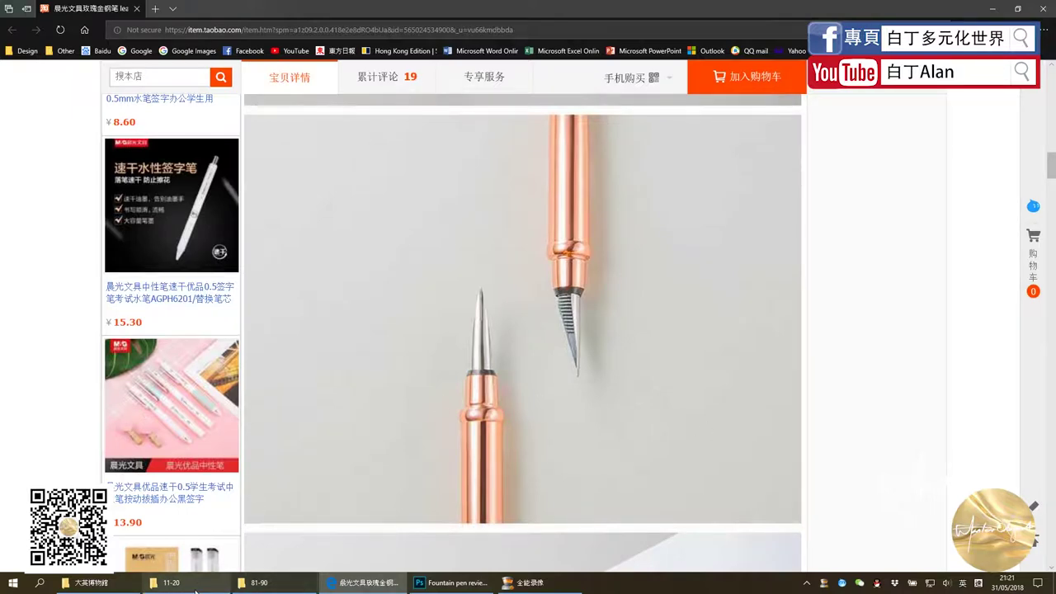
Step: Browse the Taobao product page, scrolling to locate the two-nib photo
{"action": "left_click", "coordinate": [169, 582]}
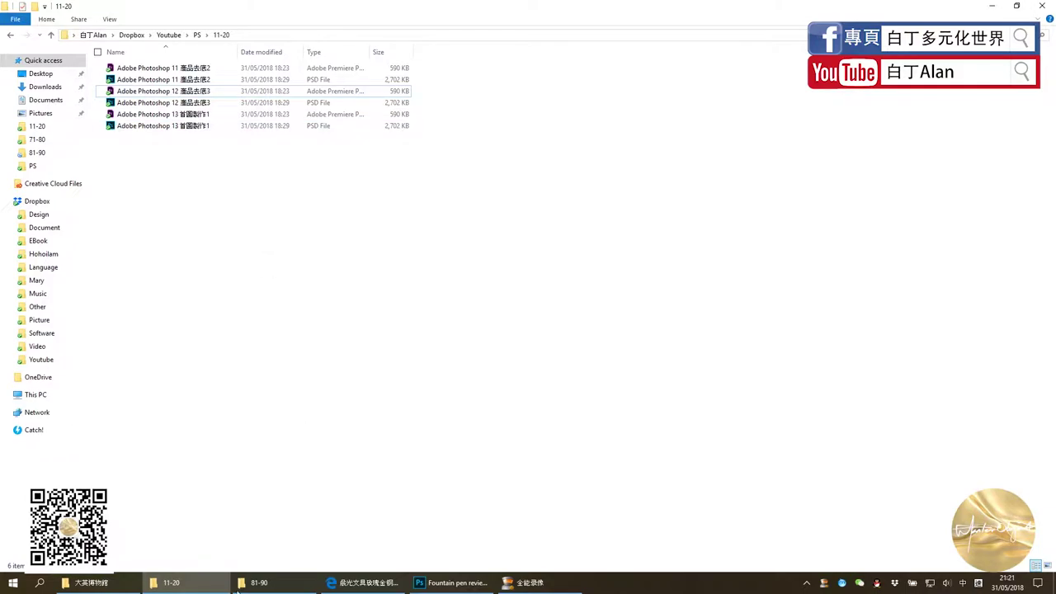
{"action": "left_click", "coordinate": [171, 582]}
{"action": "scroll", "coordinate": [492, 458], "scroll_direction": "up", "scroll_amount": 3}
{"action": "scroll", "coordinate": [492, 458], "scroll_direction": "up", "scroll_amount": 4}
{"action": "scroll", "coordinate": [491, 464], "scroll_direction": "up", "scroll_amount": 5}
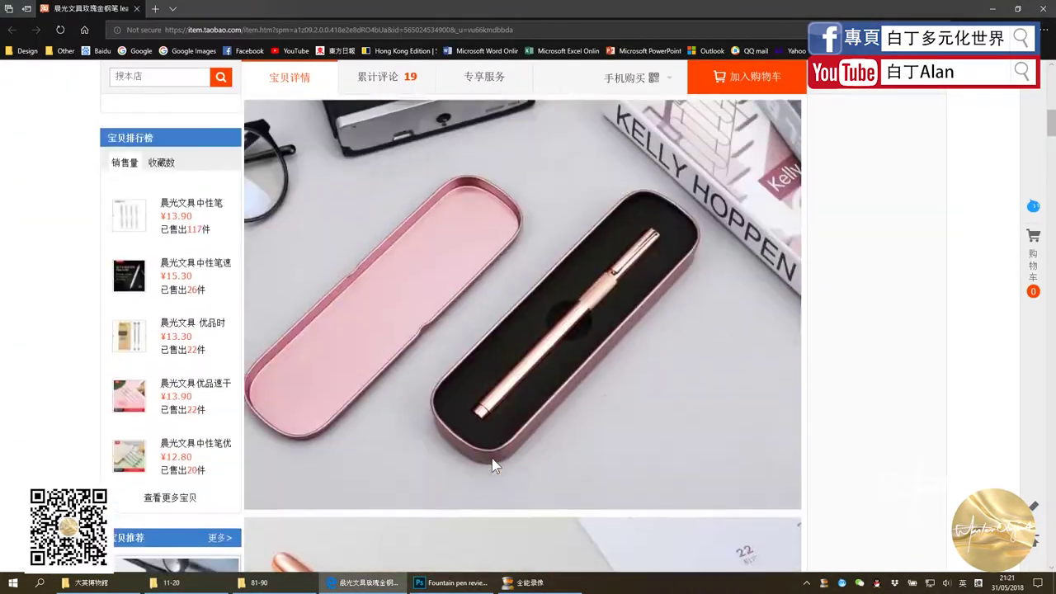
{"action": "scroll", "coordinate": [491, 464], "scroll_direction": "up", "scroll_amount": 5}
{"action": "scroll", "coordinate": [491, 464], "scroll_direction": "up", "scroll_amount": 5}
{"action": "scroll", "coordinate": [236, 371], "scroll_direction": "down", "scroll_amount": 3}
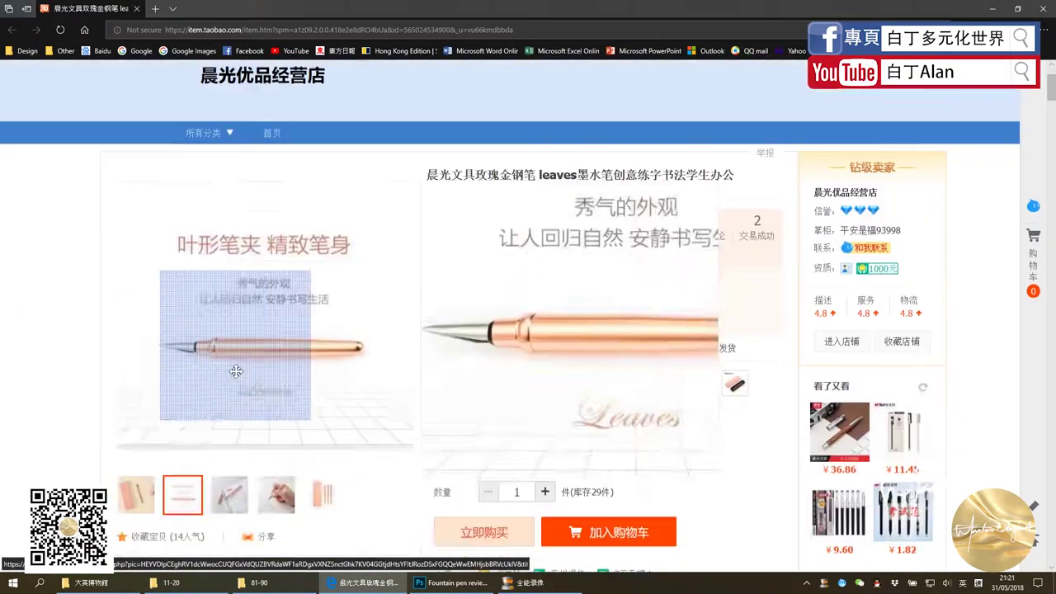
{"action": "scroll", "coordinate": [247, 346], "scroll_direction": "up", "scroll_amount": 2}
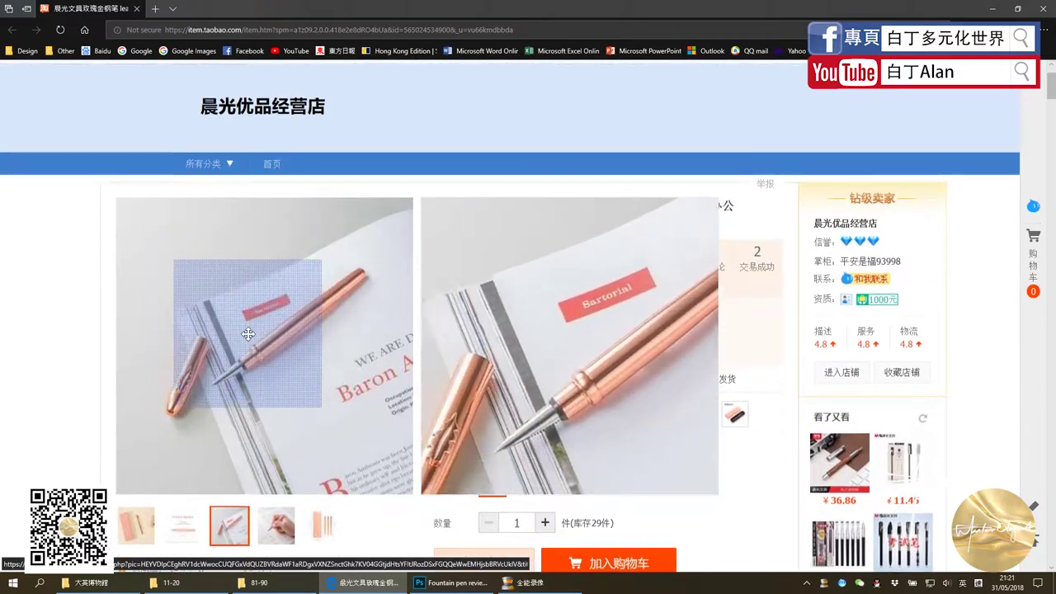
{"action": "scroll", "coordinate": [462, 380], "scroll_direction": "down", "scroll_amount": 2}
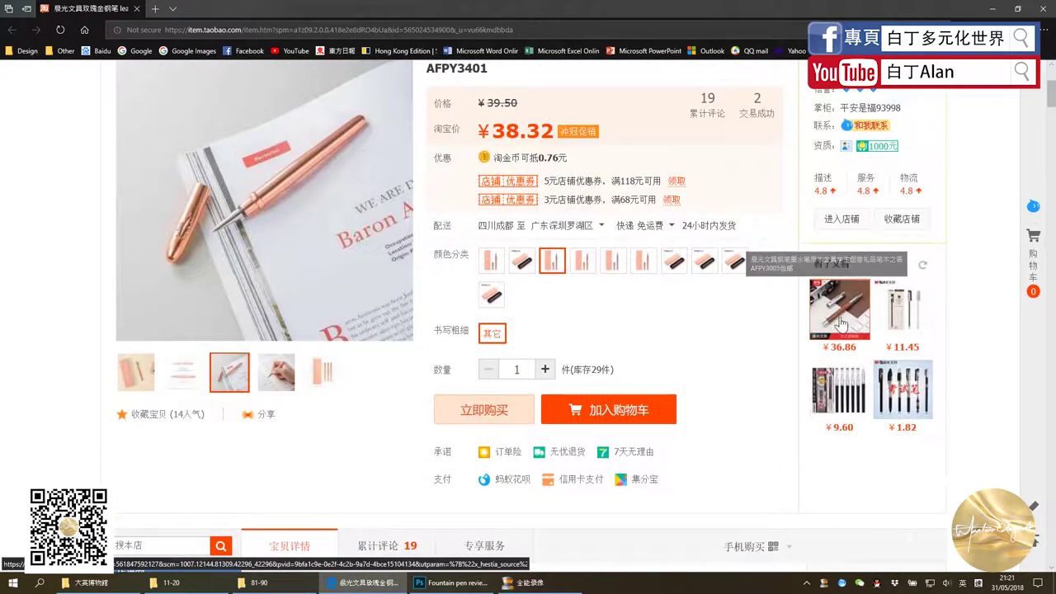
{"action": "scroll", "coordinate": [642, 346], "scroll_direction": "down", "scroll_amount": 4}
{"action": "scroll", "coordinate": [642, 341], "scroll_direction": "down", "scroll_amount": 6}
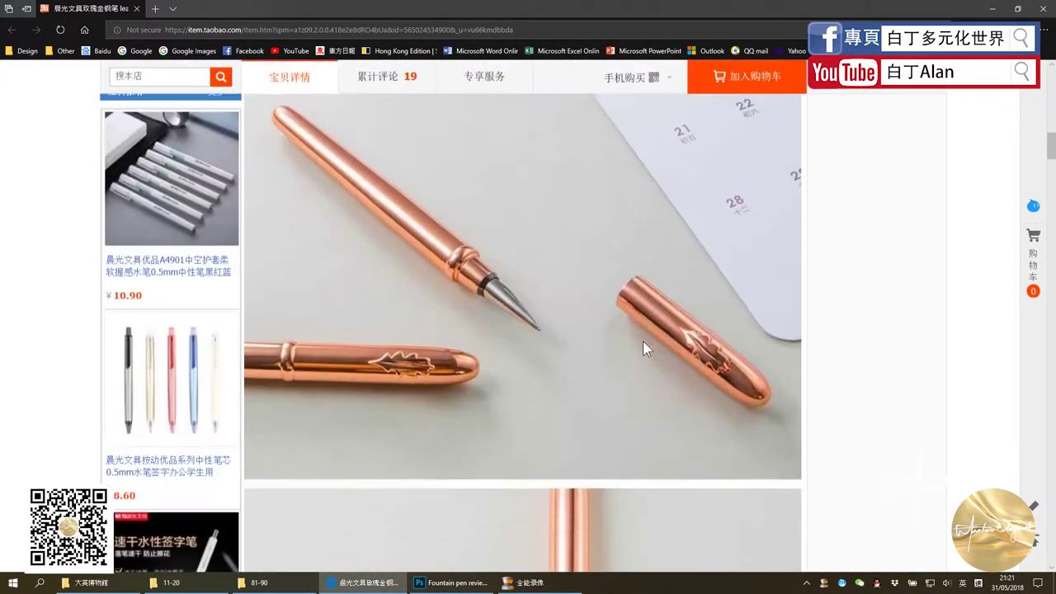
{"action": "scroll", "coordinate": [643, 341], "scroll_direction": "down", "scroll_amount": 3}
{"action": "scroll", "coordinate": [642, 341], "scroll_direction": "down", "scroll_amount": 4}
{"action": "scroll", "coordinate": [641, 341], "scroll_direction": "up", "scroll_amount": 1}
{"action": "scroll", "coordinate": [642, 342], "scroll_direction": "up", "scroll_amount": 1}
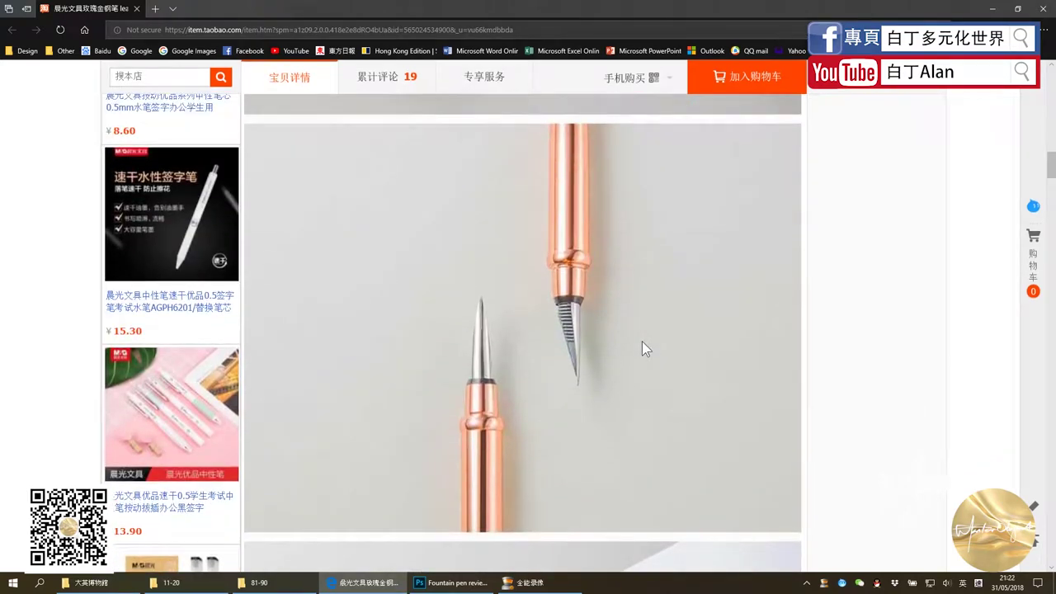
{"action": "scroll", "coordinate": [641, 341], "scroll_direction": "down", "scroll_amount": 1}
{"action": "scroll", "coordinate": [642, 341], "scroll_direction": "up", "scroll_amount": 1}
Step: Check the thumbnail document, trying a gold logo move and undoing it, then return to Taobao
{"action": "key", "text": "alt+Tab"}
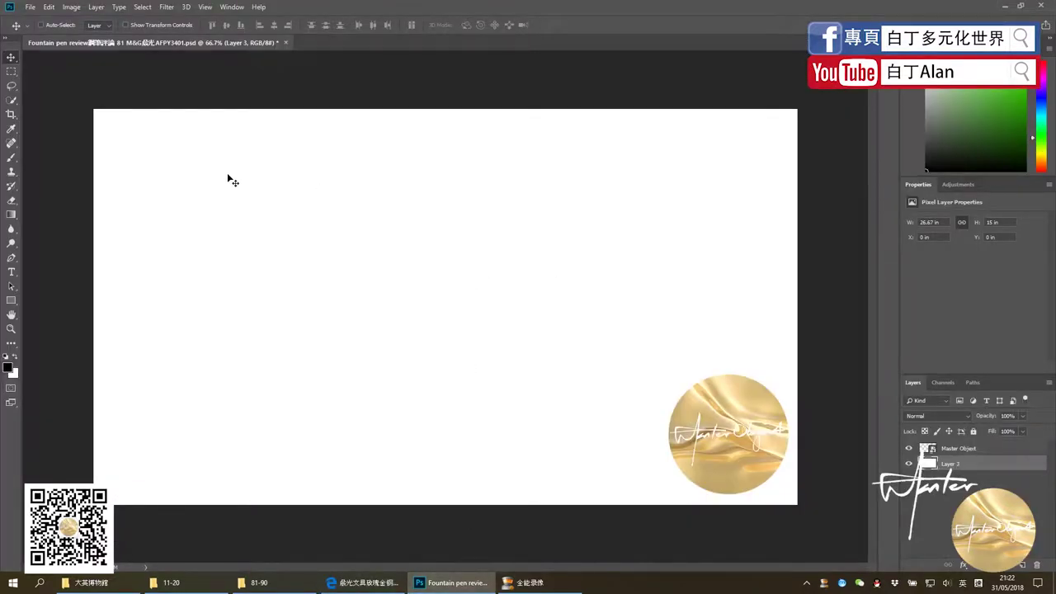
{"action": "left_click", "coordinate": [949, 451]}
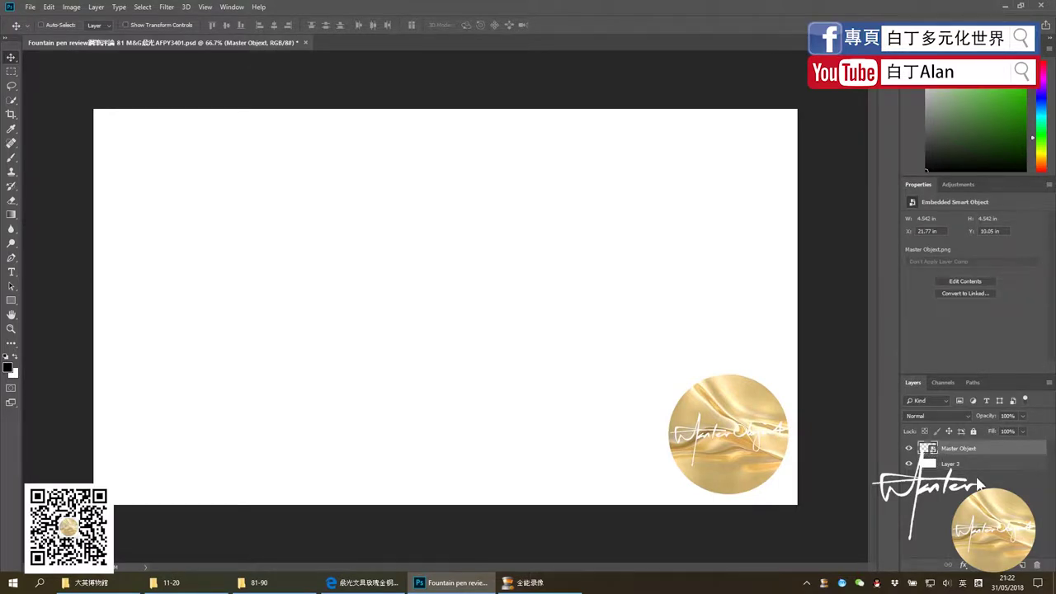
{"action": "left_click_drag", "start_coordinate": [734, 419], "coordinate": [571, 311]}
{"action": "key", "text": "ctrl+z"}
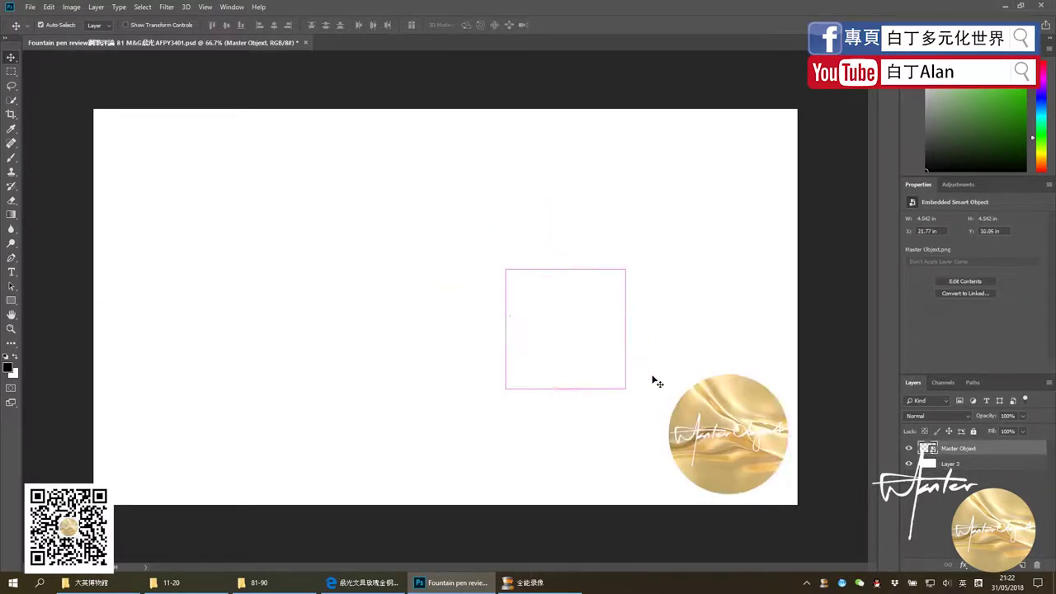
{"action": "key", "text": "alt+Tab"}
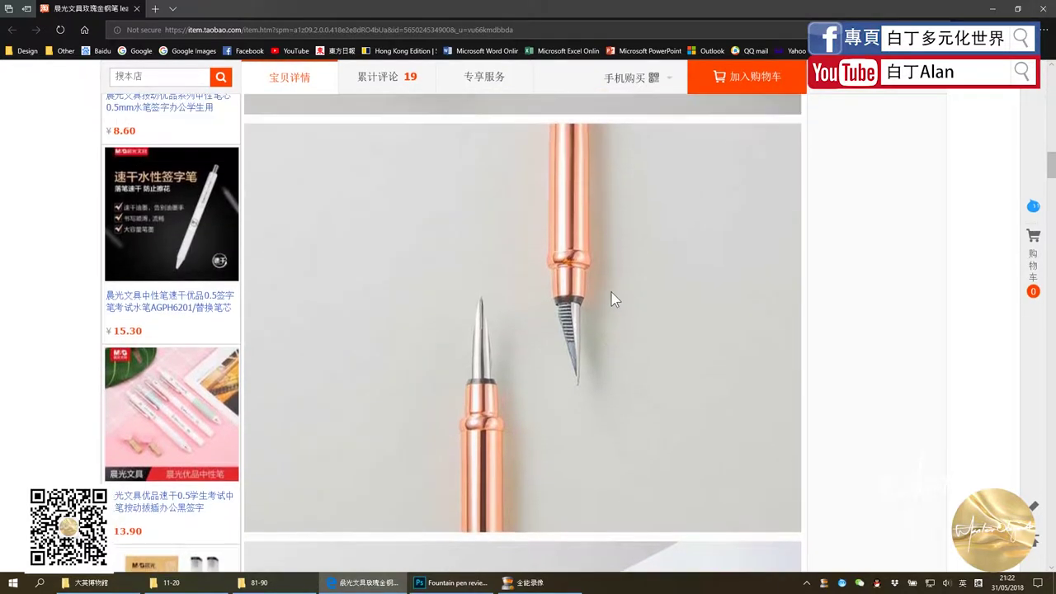
Step: Line up the two-nib photo on the Taobao page and return to the thumbnail document
{"action": "scroll", "coordinate": [574, 316], "scroll_direction": "down", "scroll_amount": 3}
{"action": "scroll", "coordinate": [573, 327], "scroll_direction": "down", "scroll_amount": 3}
{"action": "scroll", "coordinate": [578, 364], "scroll_direction": "up", "scroll_amount": 3}
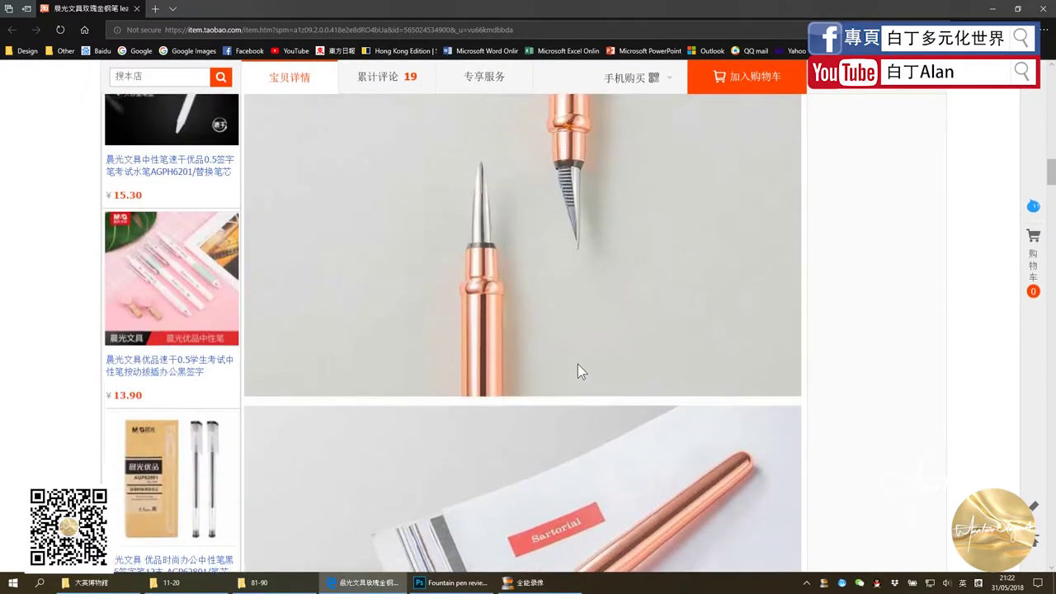
{"action": "scroll", "coordinate": [577, 363], "scroll_direction": "up", "scroll_amount": 3}
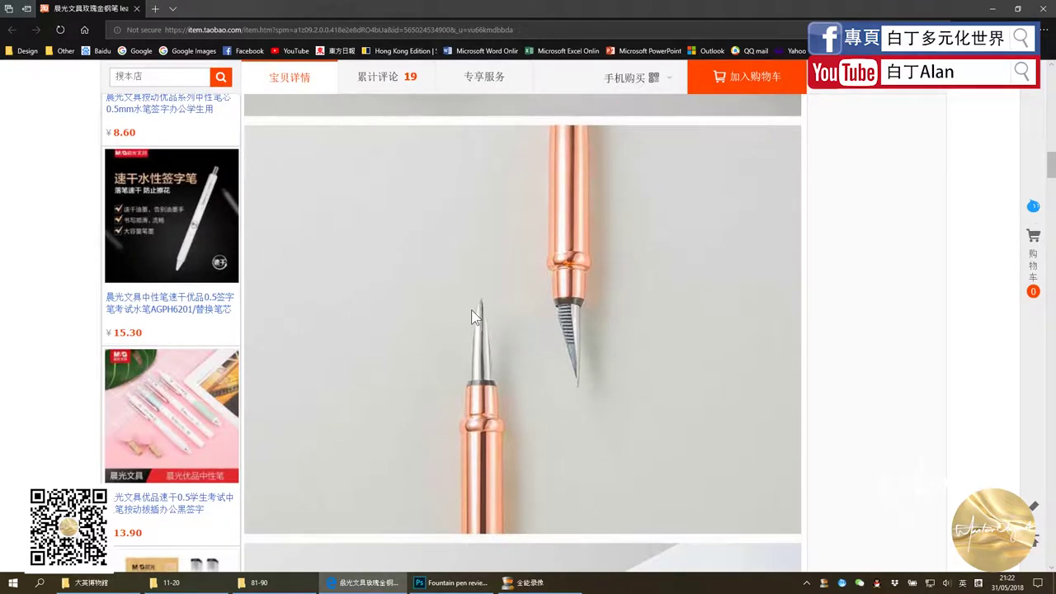
{"action": "mouse_move", "coordinate": [448, 582]}
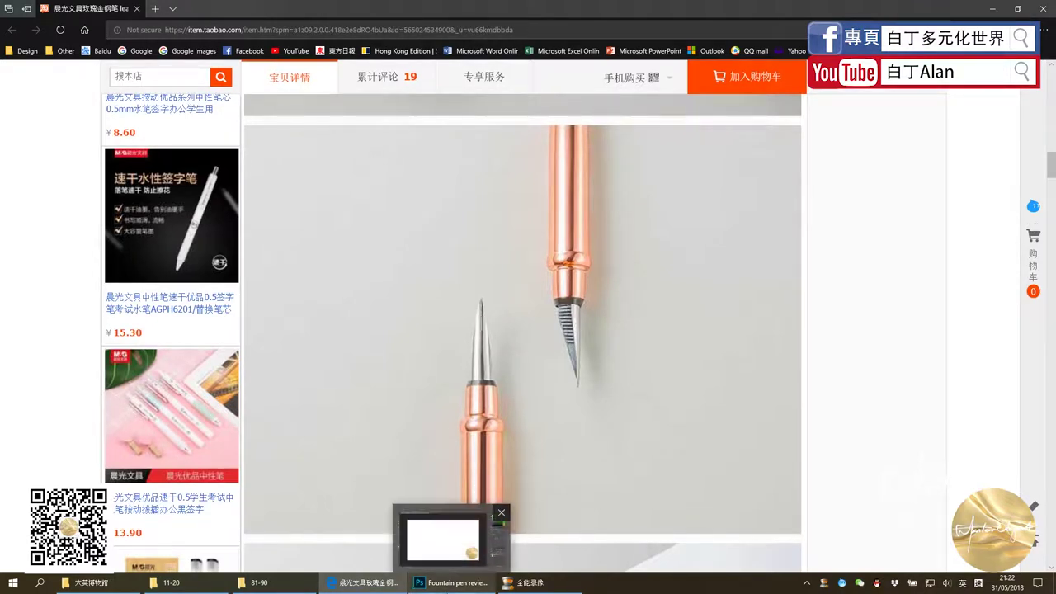
{"action": "left_click", "coordinate": [474, 536]}
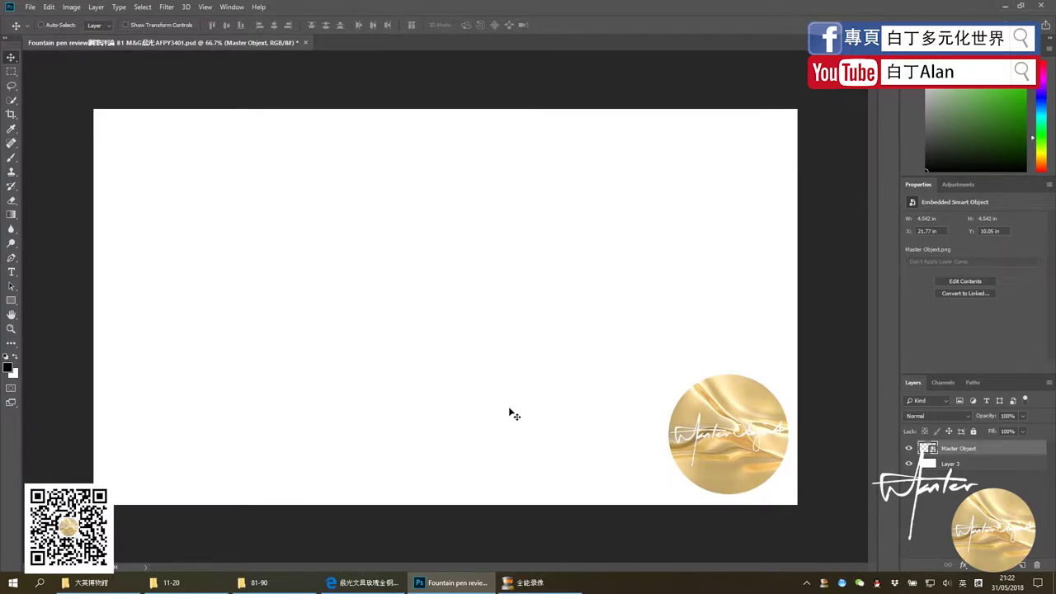
Step: Paste the product-page screenshot and copy just the two-nib photo onto its own layer
{"action": "key", "text": "ctrl+v"}
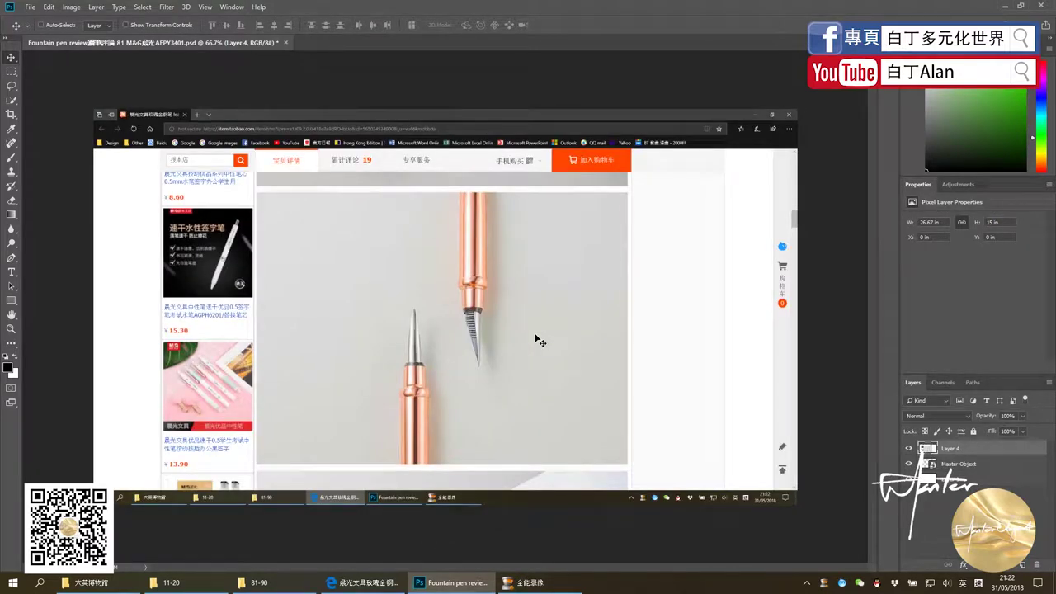
{"action": "left_click_drag", "start_coordinate": [520, 332], "coordinate": [492, 322]}
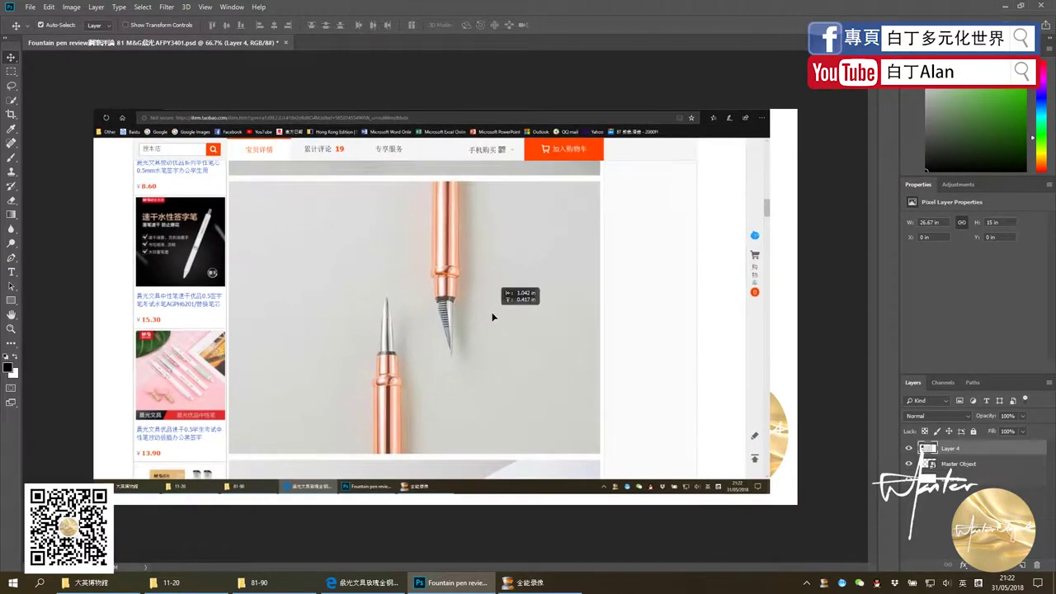
{"action": "key", "text": "m"}
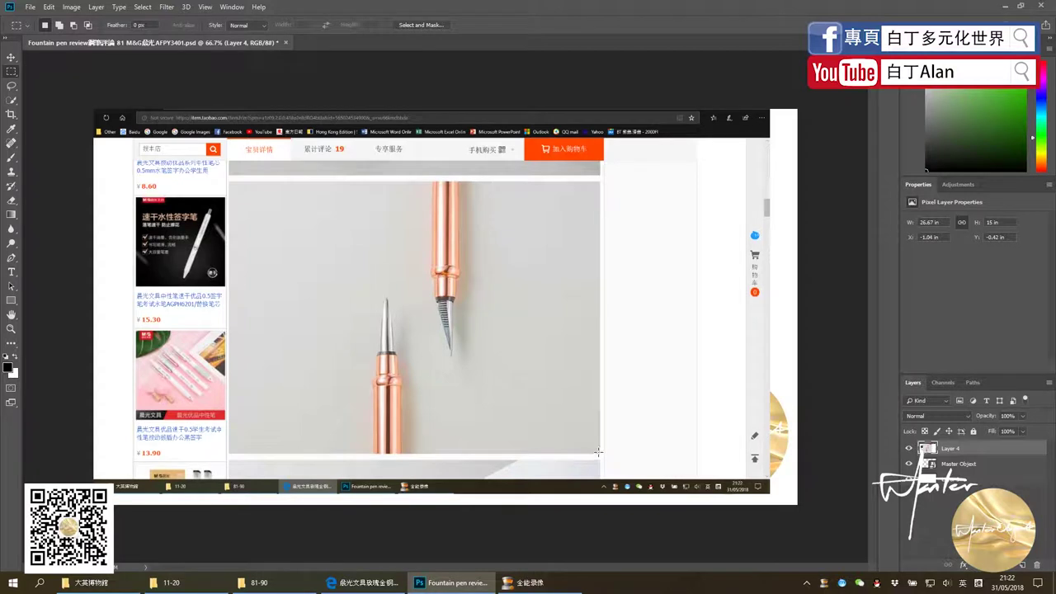
{"action": "left_click_drag", "start_coordinate": [598, 452], "coordinate": [231, 182]}
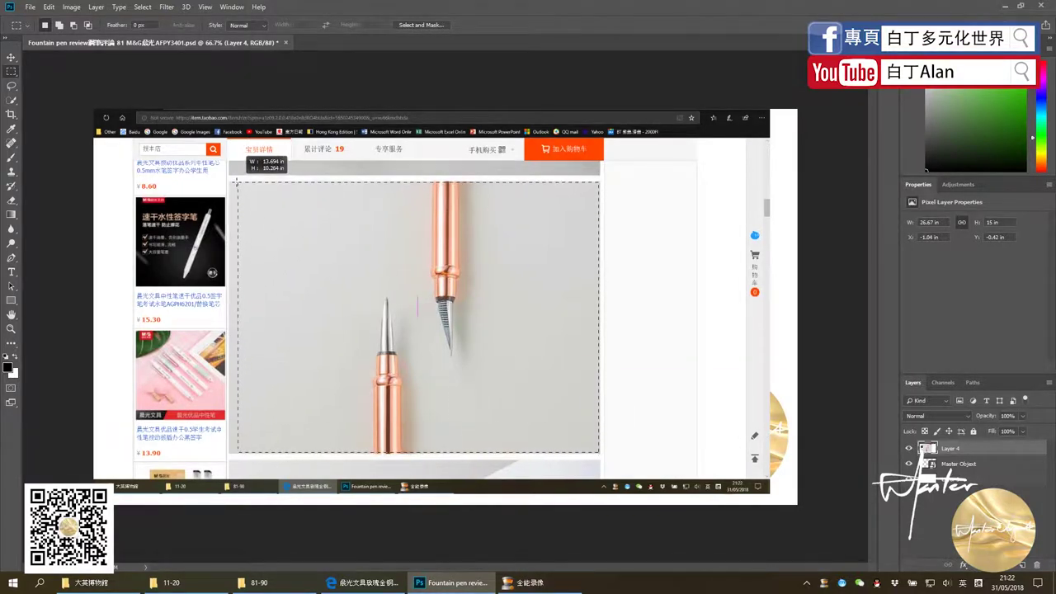
{"action": "key", "text": "ctrl+j"}
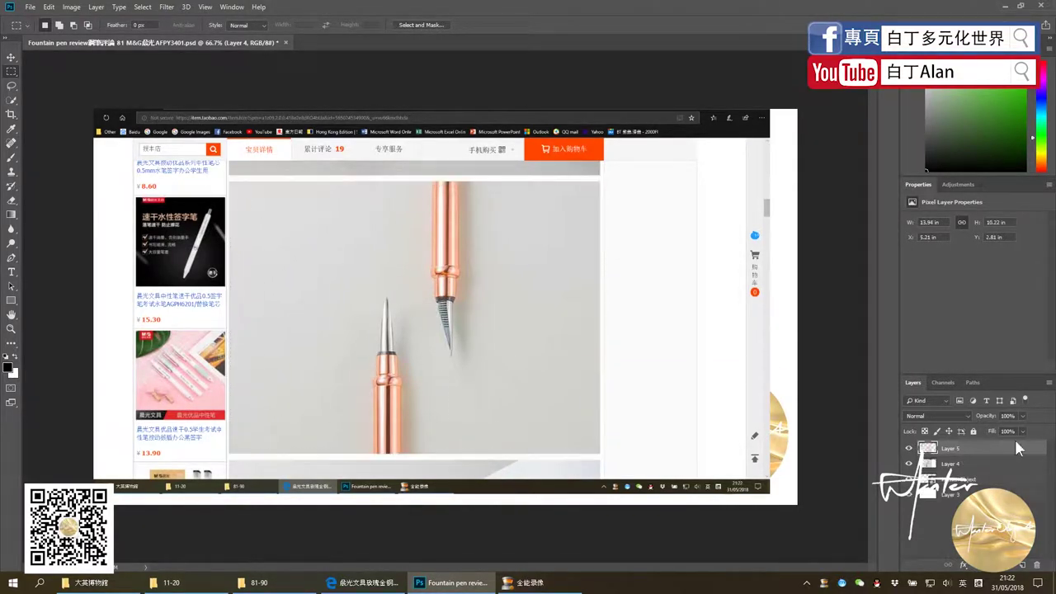
Step: Delete the full screenshot layer, leaving only the cropped nib photo
{"action": "left_click", "coordinate": [988, 471]}
{"action": "key", "text": "Delete"}
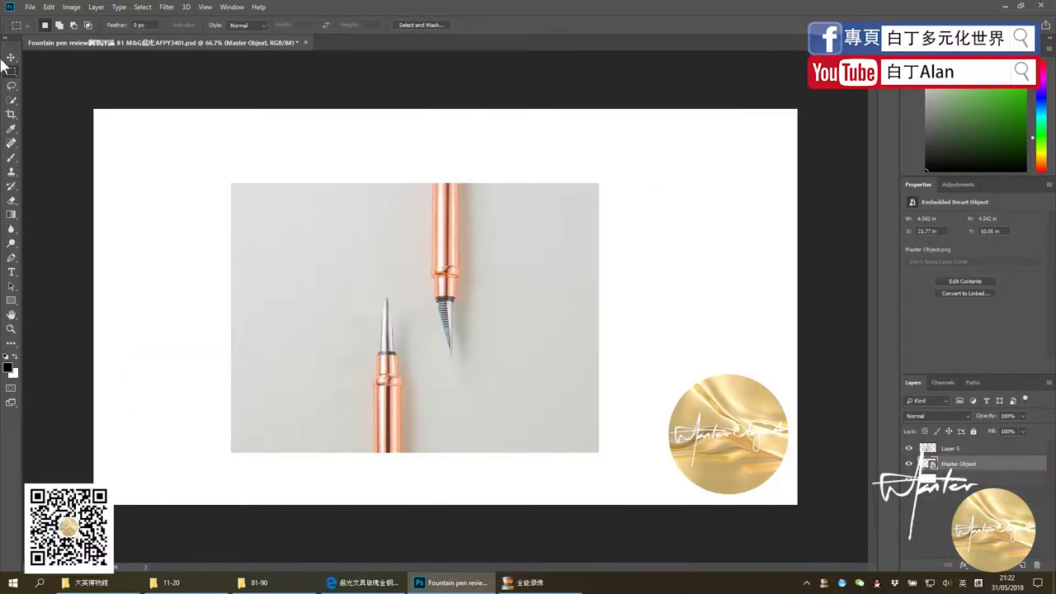
{"action": "left_click", "coordinate": [10, 57]}
Step: Start a Pen path up the lower pen's left edge and collar to the nib tip
{"action": "scroll", "coordinate": [229, 278], "scroll_direction": "up", "scroll_amount": 5}
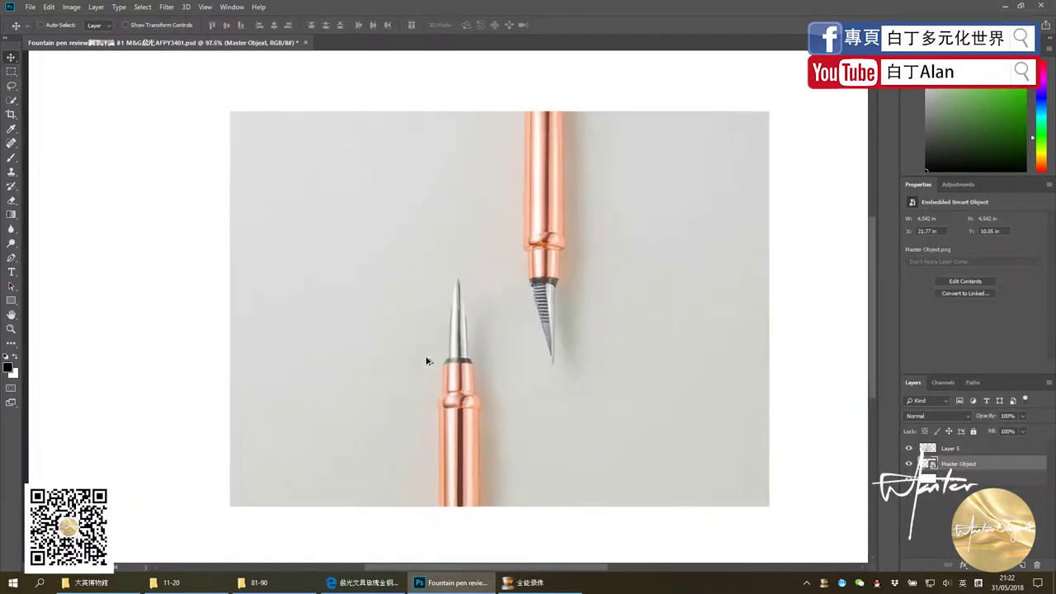
{"action": "scroll", "coordinate": [427, 360], "scroll_direction": "up", "scroll_amount": 1}
{"action": "key", "text": "p"}
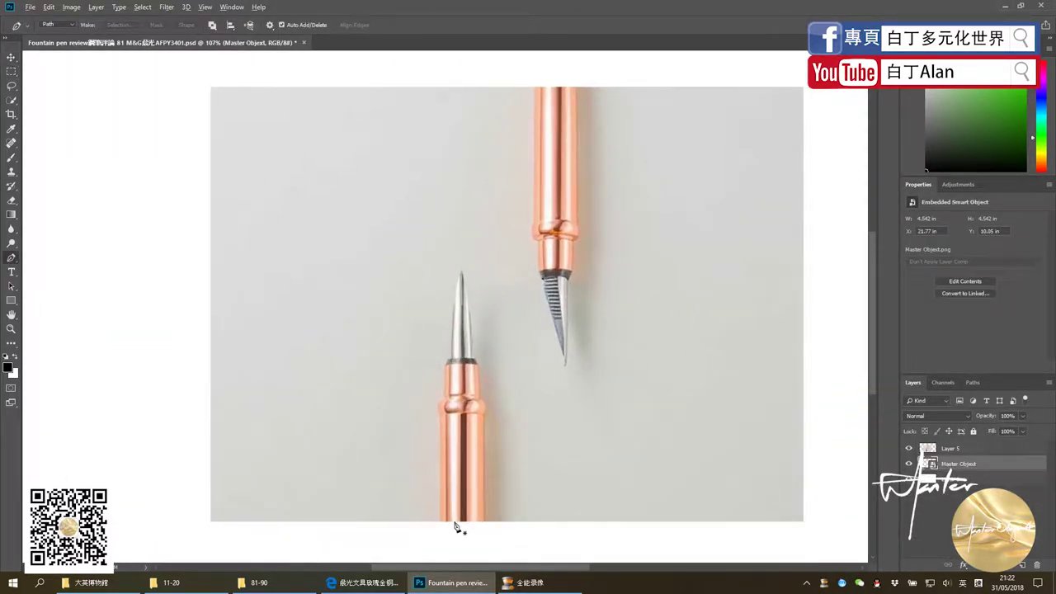
{"action": "scroll", "coordinate": [454, 523], "scroll_direction": "up", "scroll_amount": 10}
{"action": "left_click", "coordinate": [425, 522]}
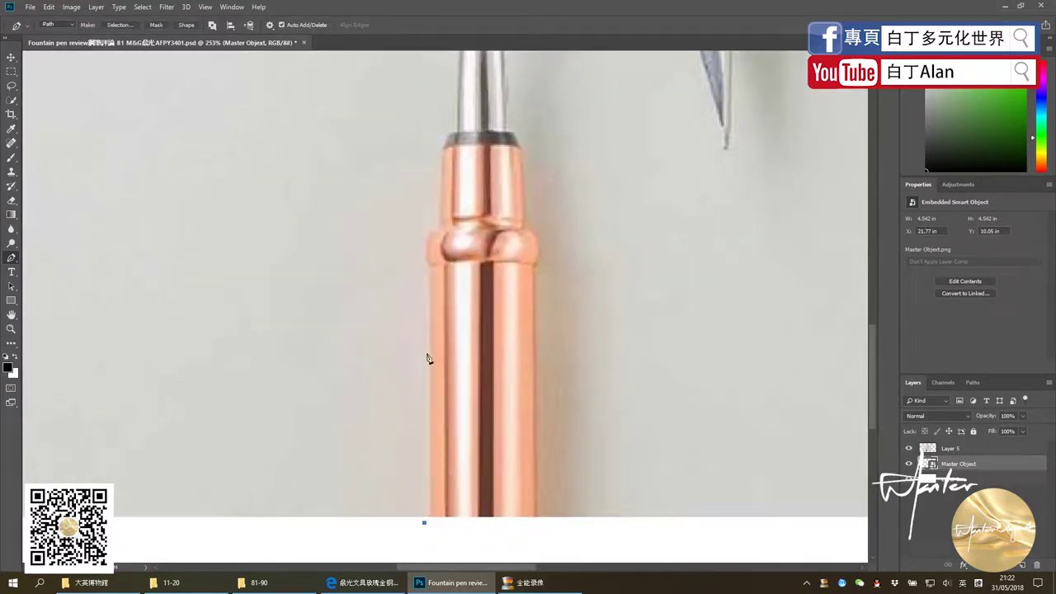
{"action": "left_click", "coordinate": [425, 276]}
{"action": "scroll", "coordinate": [424, 264], "scroll_direction": "up", "scroll_amount": 8}
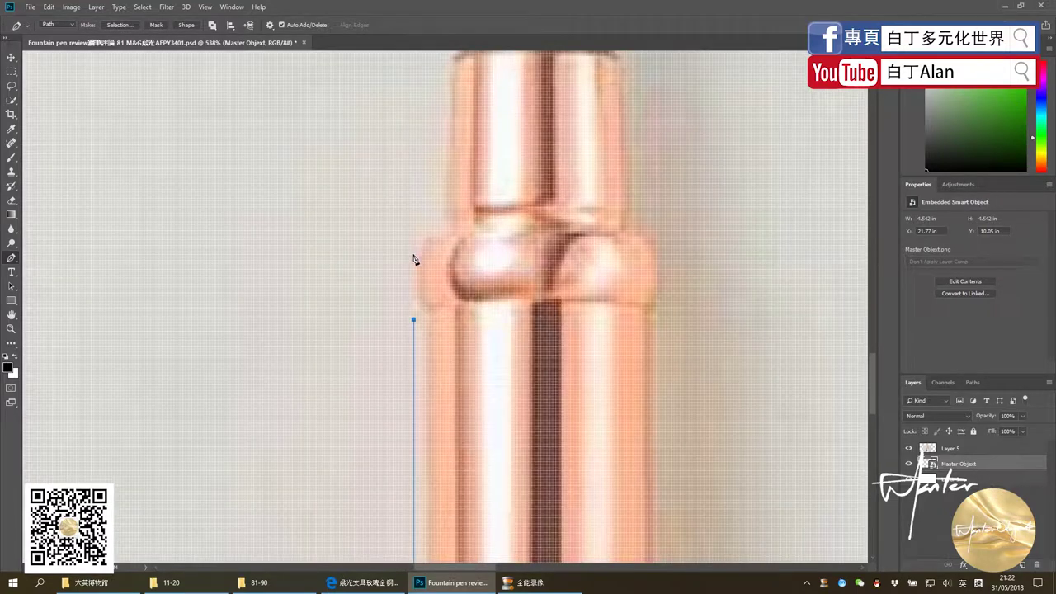
{"action": "left_click", "coordinate": [414, 237]}
{"action": "scroll", "coordinate": [443, 240], "scroll_direction": "down", "scroll_amount": 5}
{"action": "scroll", "coordinate": [445, 206], "scroll_direction": "up", "scroll_amount": 4}
{"action": "left_click", "coordinate": [451, 178]}
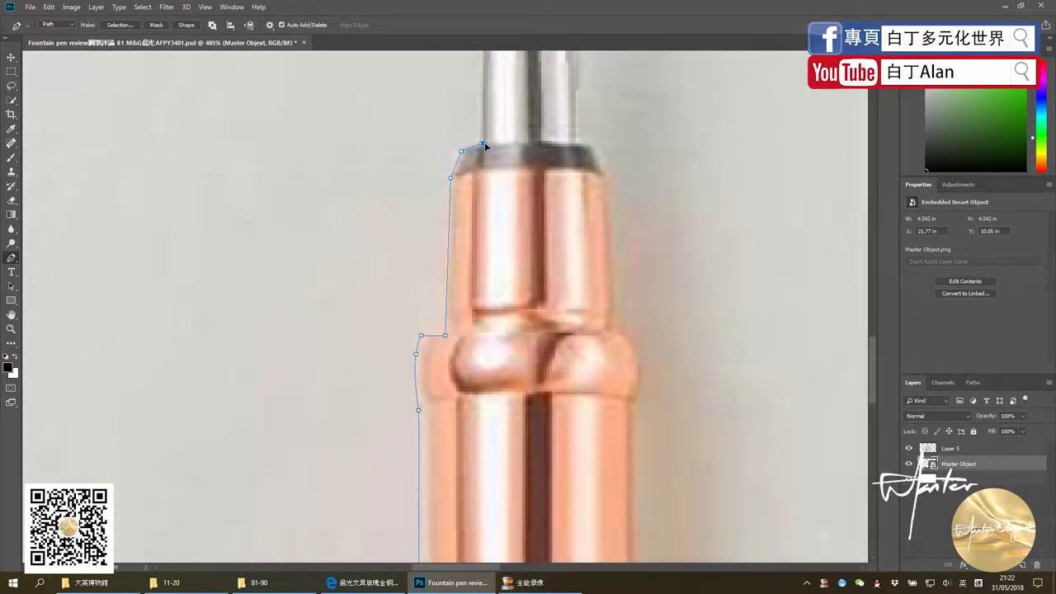
{"action": "scroll", "coordinate": [450, 211], "scroll_direction": "down", "scroll_amount": 5}
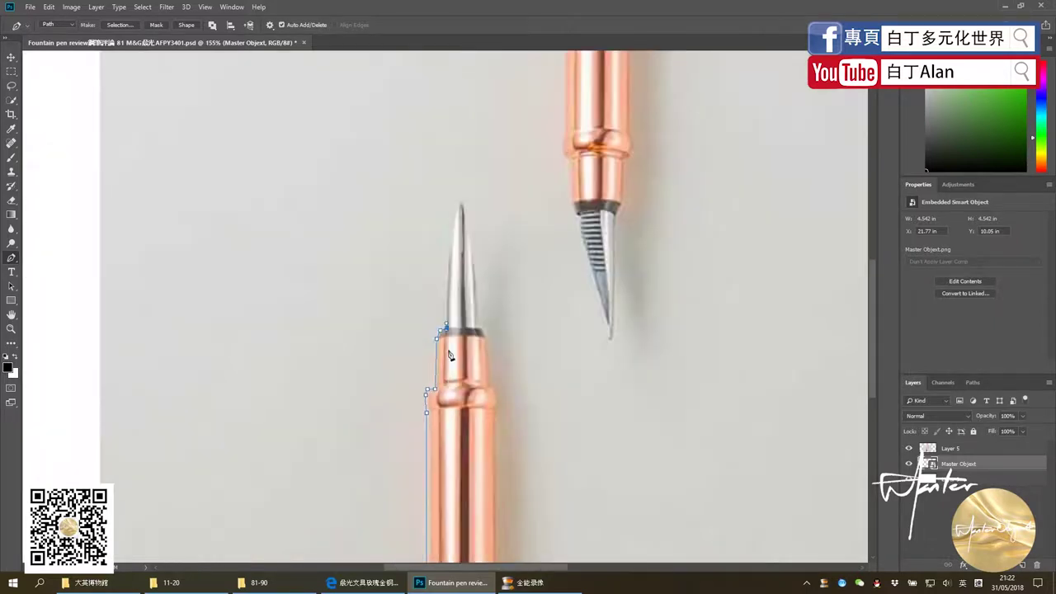
{"action": "scroll", "coordinate": [472, 195], "scroll_direction": "up", "scroll_amount": 3}
{"action": "left_click_drag", "start_coordinate": [460, 172], "coordinate": [478, 130]}
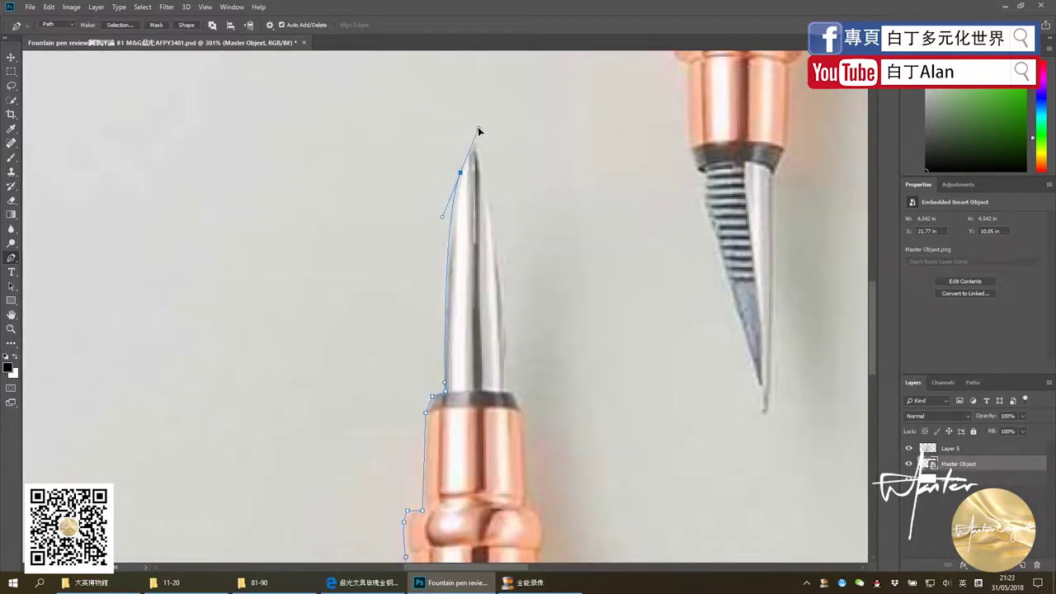
{"action": "left_click", "coordinate": [473, 140]}
Step: Finish the path down the nib and pen body's right side, closing it into a selection
{"action": "left_click_drag", "start_coordinate": [506, 312], "coordinate": [521, 400]}
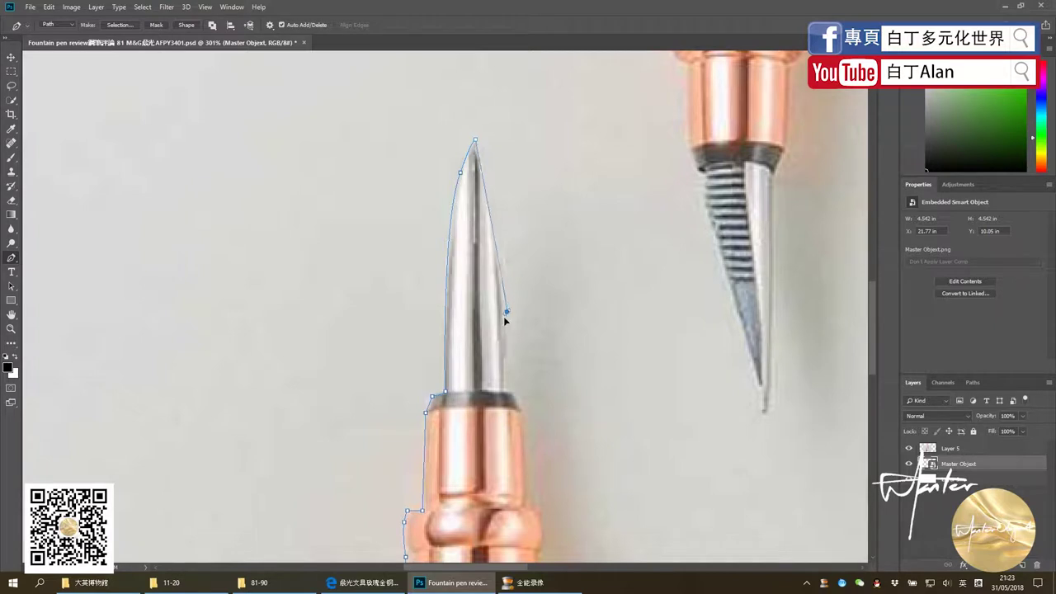
{"action": "left_click", "coordinate": [508, 386]}
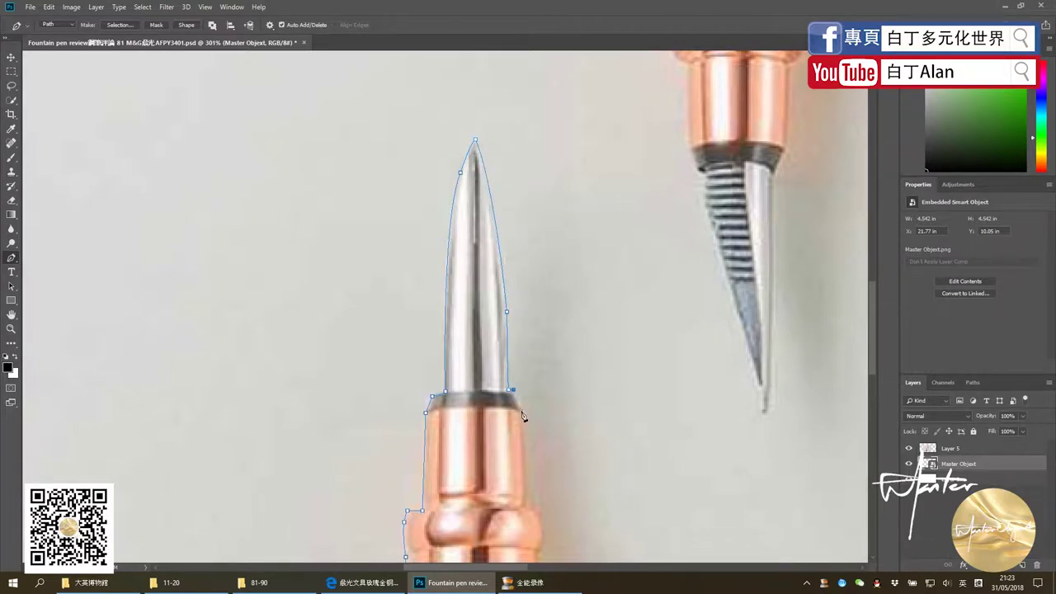
{"action": "left_click", "coordinate": [529, 505]}
{"action": "scroll", "coordinate": [550, 439], "scroll_direction": "down", "scroll_amount": 3}
{"action": "scroll", "coordinate": [551, 440], "scroll_direction": "up", "scroll_amount": 5}
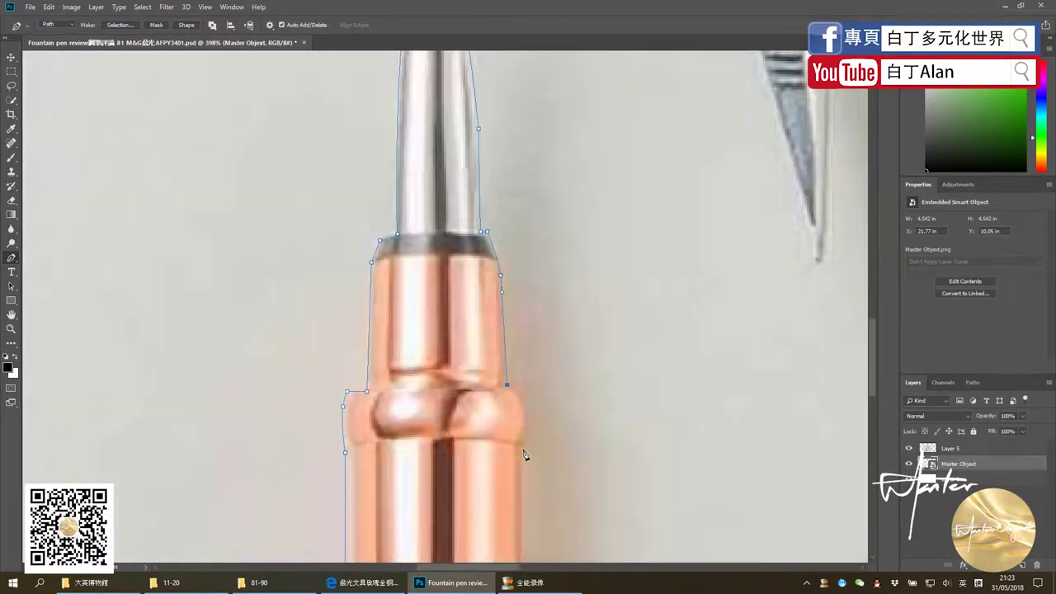
{"action": "left_click_drag", "start_coordinate": [521, 448], "coordinate": [507, 509]}
{"action": "scroll", "coordinate": [522, 481], "scroll_direction": "down", "scroll_amount": 3}
{"action": "scroll", "coordinate": [494, 471], "scroll_direction": "down", "scroll_amount": 3}
{"action": "scroll", "coordinate": [487, 473], "scroll_direction": "up", "scroll_amount": 4}
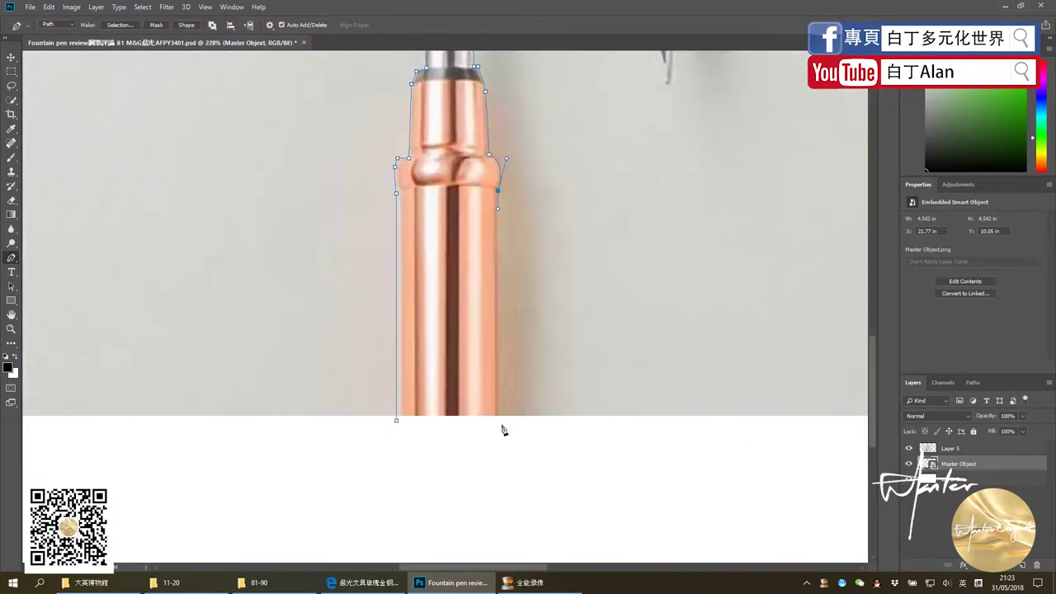
{"action": "left_click", "coordinate": [501, 424]}
{"action": "left_click", "coordinate": [396, 422]}
{"action": "key", "text": "ctrl+Return"}
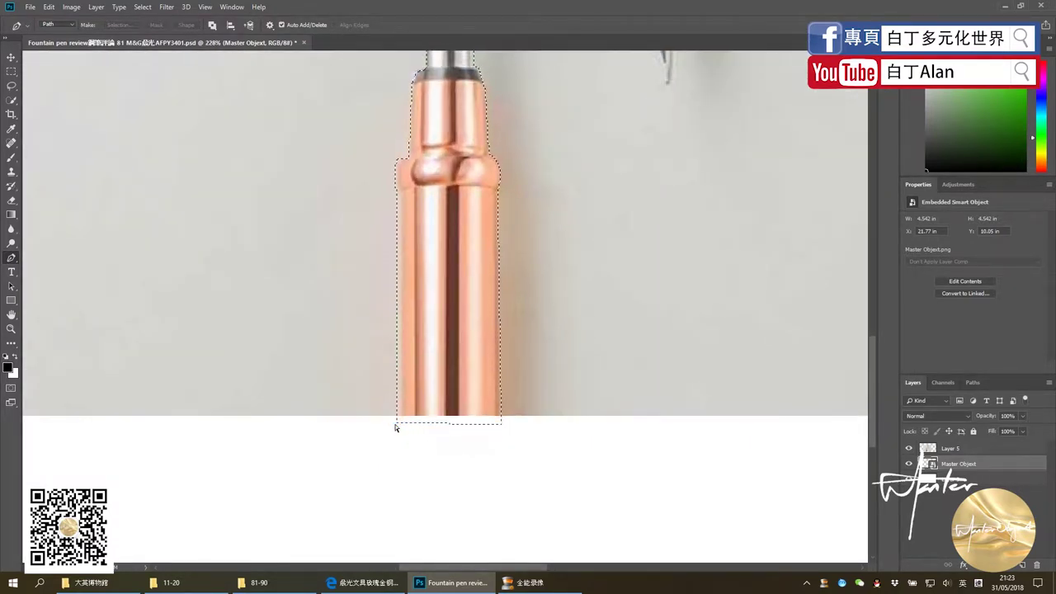
Step: Copy the selected lower pen from Layer 5 onto new Layer 6
{"action": "scroll", "coordinate": [412, 433], "scroll_direction": "down", "scroll_amount": 3}
{"action": "scroll", "coordinate": [419, 439], "scroll_direction": "down", "scroll_amount": 2}
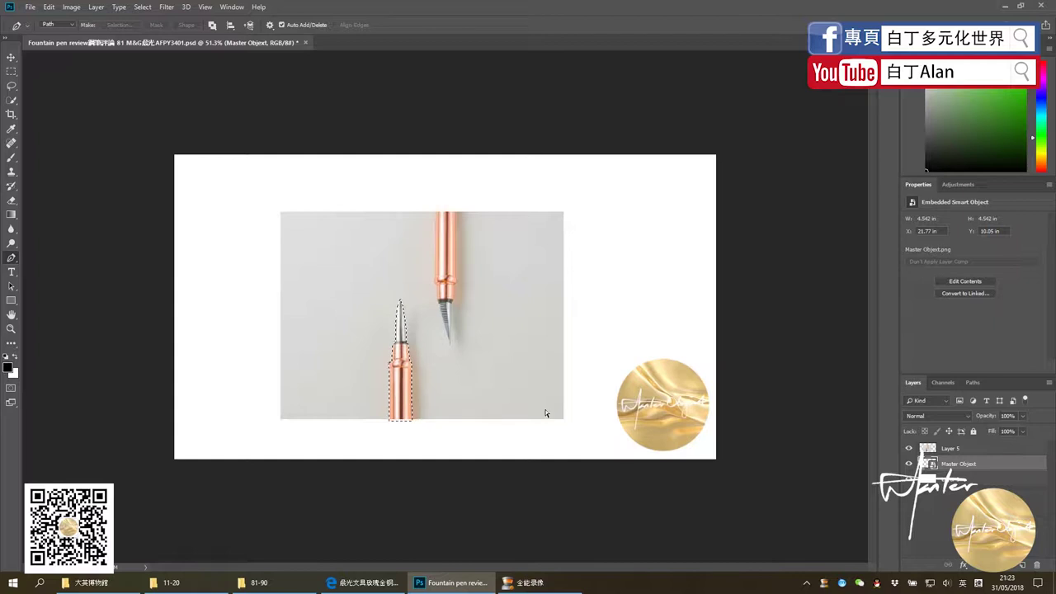
{"action": "key", "text": "ctrl+j"}
{"action": "left_click", "coordinate": [519, 216]}
{"action": "left_click", "coordinate": [969, 449]}
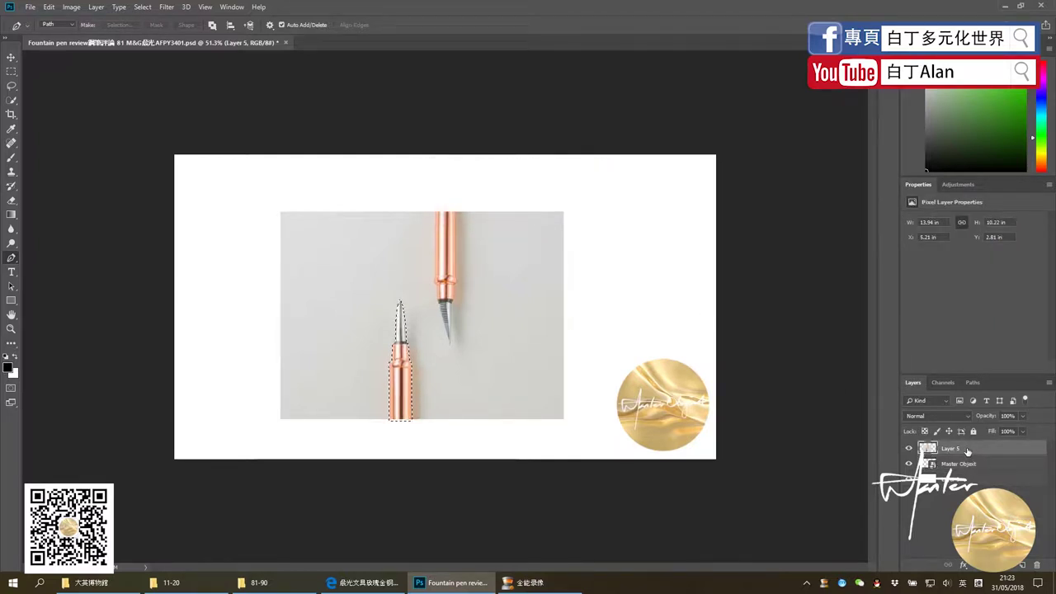
{"action": "key", "text": "ctrl+j"}
{"action": "left_click", "coordinate": [950, 463]}
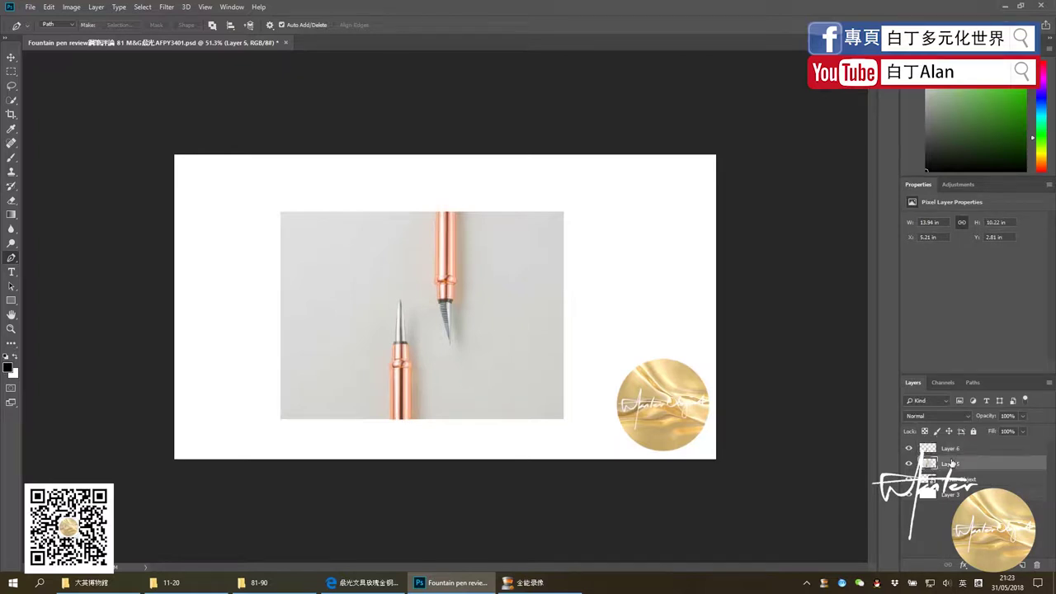
Step: Quick-select the upper pen, copy it to Layer 7, delete Layer 5 and hide Layer 6
{"action": "left_click", "coordinate": [11, 100]}
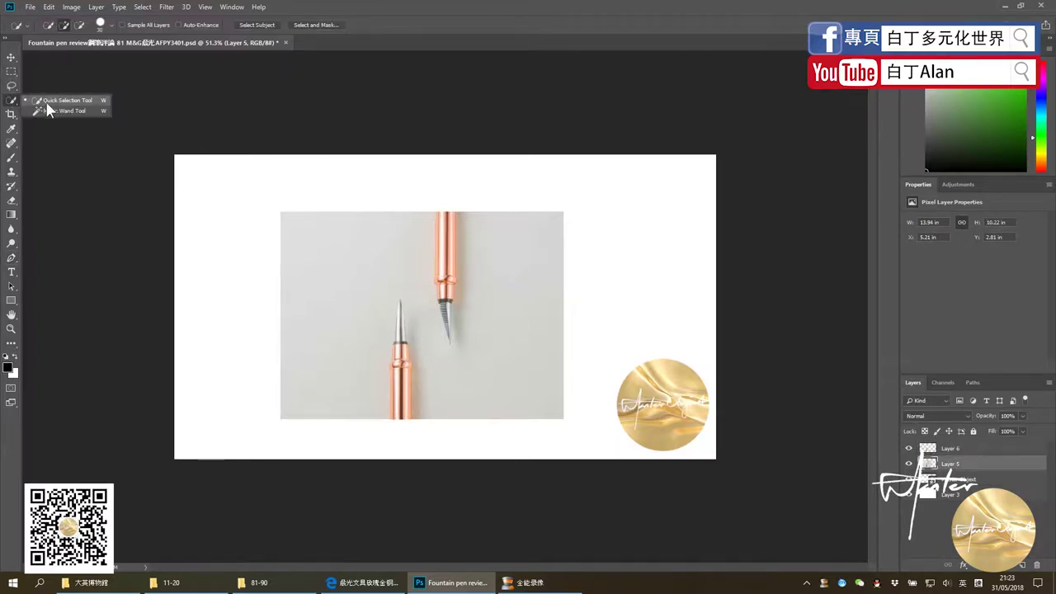
{"action": "mouse_move", "coordinate": [447, 226]}
{"action": "left_mouse_down"}
{"action": "mouse_move", "coordinate": [433, 340]}
{"action": "mouse_move", "coordinate": [403, 342]}
{"action": "left_mouse_up"}
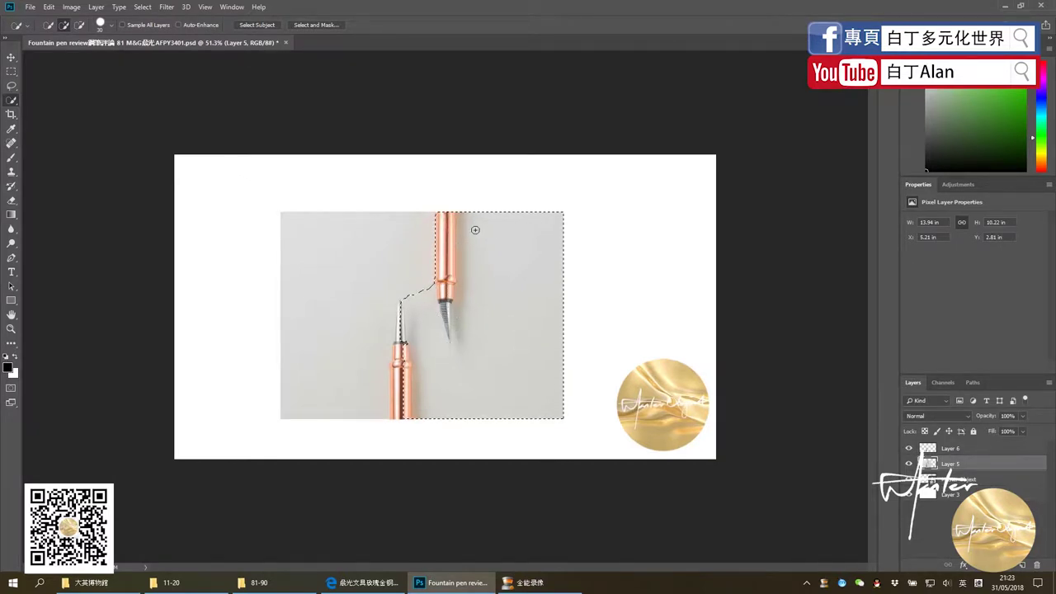
{"action": "key", "text": "ctrl+j"}
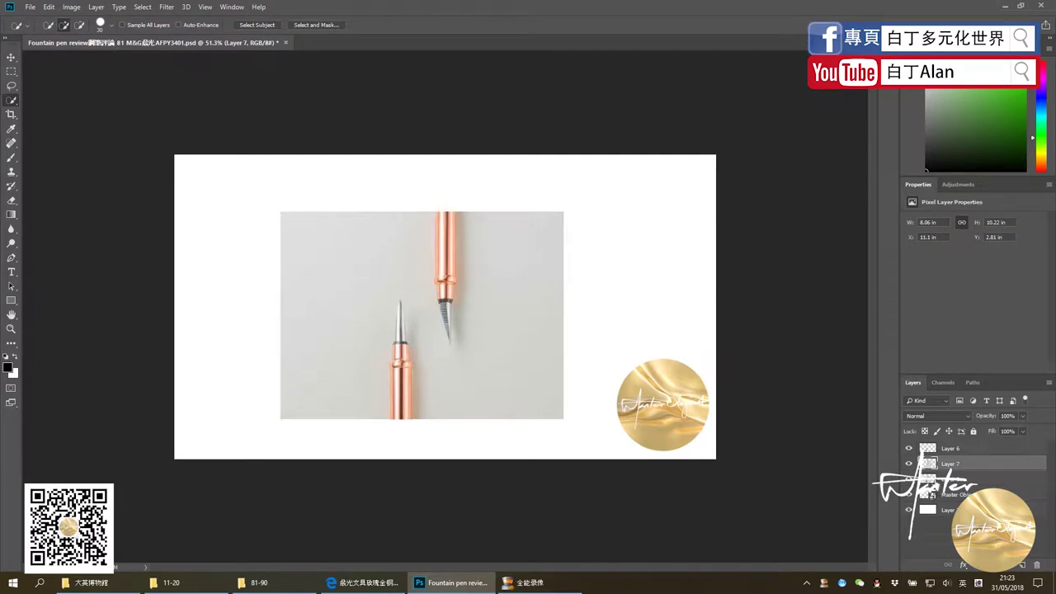
{"action": "left_click", "coordinate": [948, 478]}
{"action": "key", "text": "Delete"}
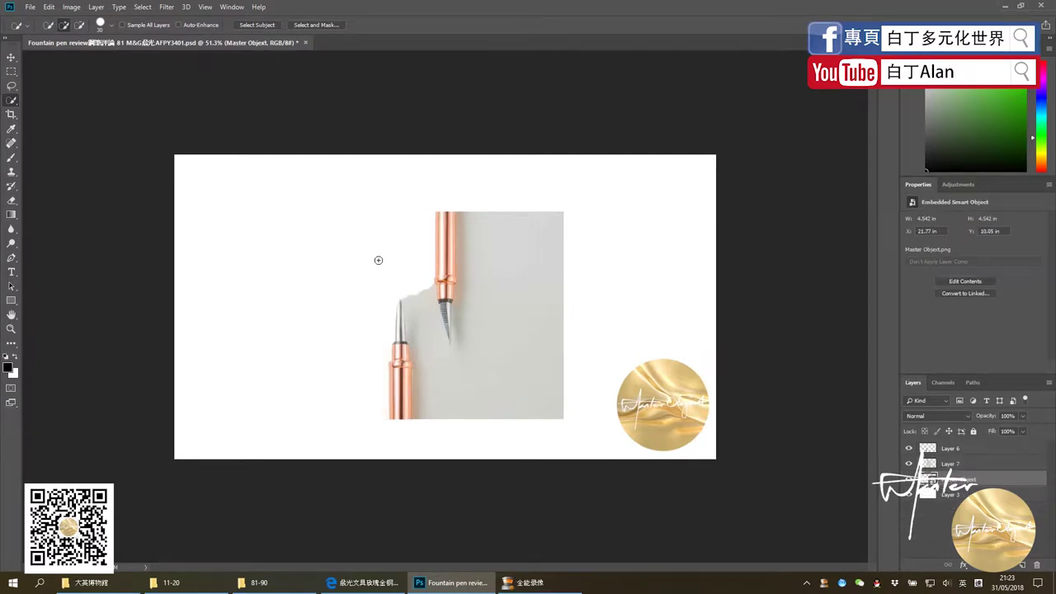
{"action": "left_click", "coordinate": [908, 449]}
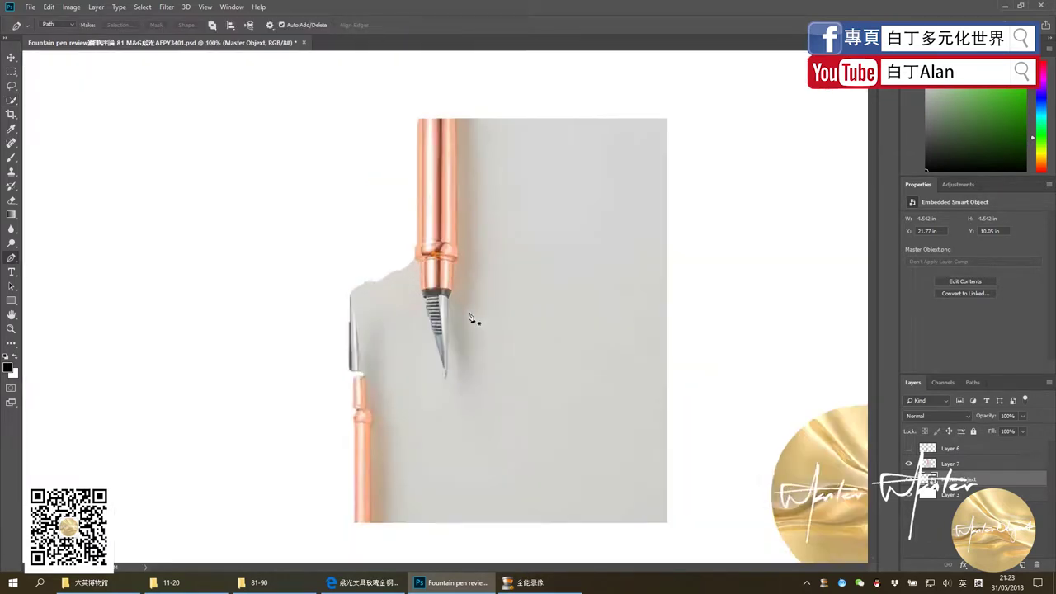
Step: Try quick-selecting the grey background beside the upper nib on Layer 7, then deselect
{"action": "left_click_drag", "start_coordinate": [456, 308], "coordinate": [471, 318]}
{"action": "left_click_drag", "start_coordinate": [518, 206], "coordinate": [513, 284]}
{"action": "key", "text": "ctrl+d"}
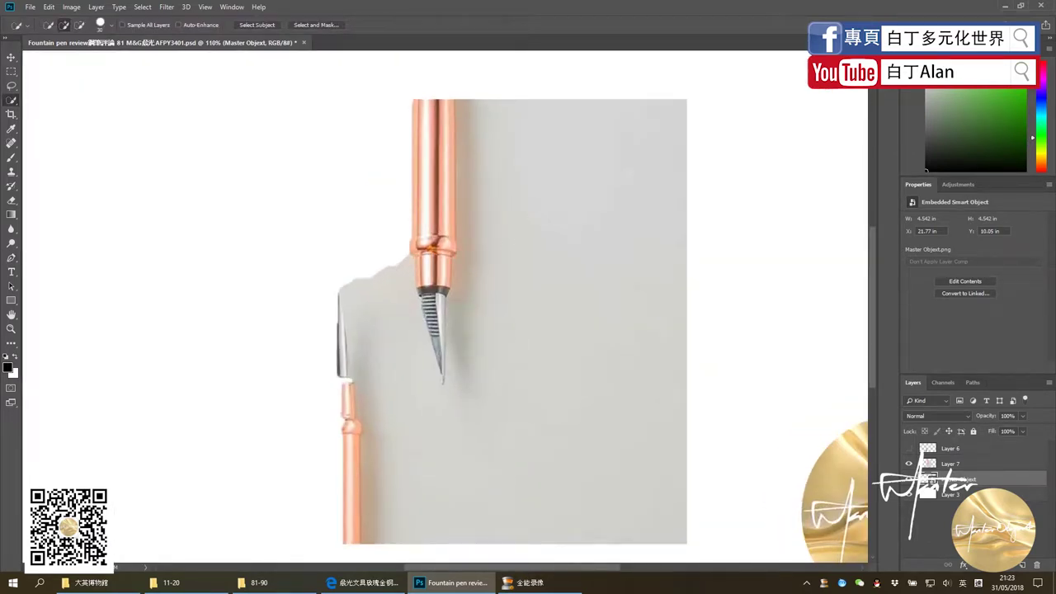
{"action": "left_click", "coordinate": [977, 467]}
{"action": "left_click_drag", "start_coordinate": [574, 256], "coordinate": [568, 391]}
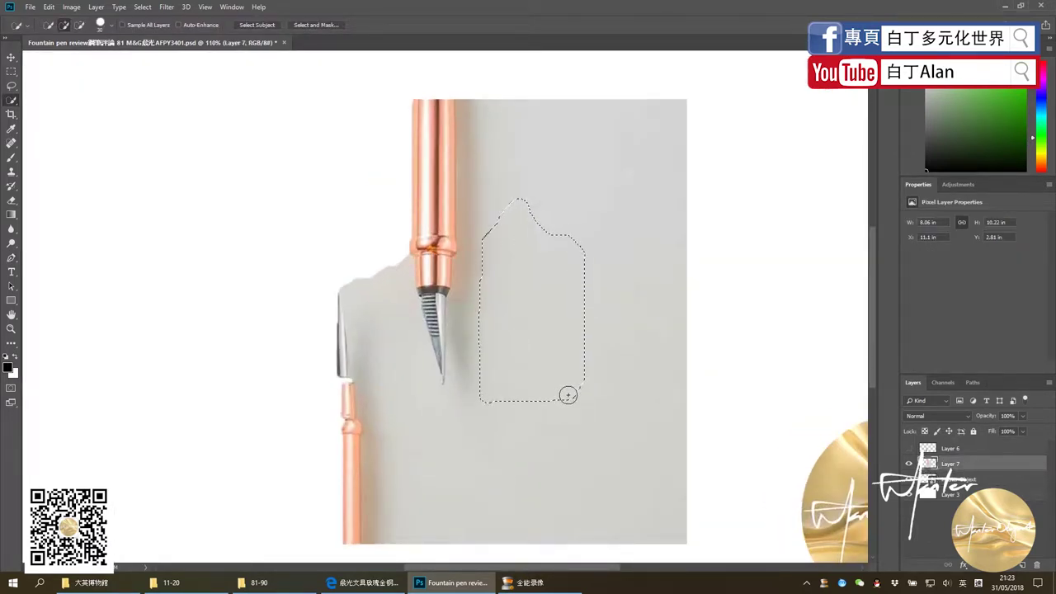
{"action": "left_click_drag", "start_coordinate": [563, 115], "coordinate": [589, 443]}
{"action": "key", "text": "ctrl+d"}
{"action": "left_click_drag", "start_coordinate": [384, 292], "coordinate": [399, 429]}
{"action": "key", "text": "ctrl+d"}
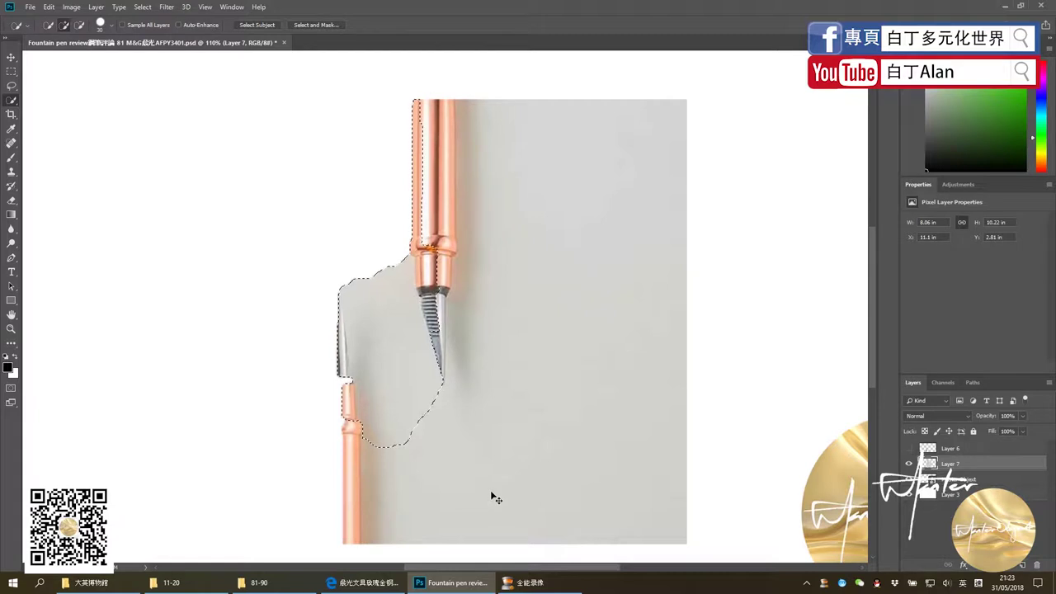
Step: Try selecting the grey background by colour, discard it, and start a Pen path at the pen's collar
{"action": "key", "text": "p"}
{"action": "left_click", "coordinate": [400, 244]}
{"action": "scroll", "coordinate": [416, 269], "scroll_direction": "up", "scroll_amount": 2}
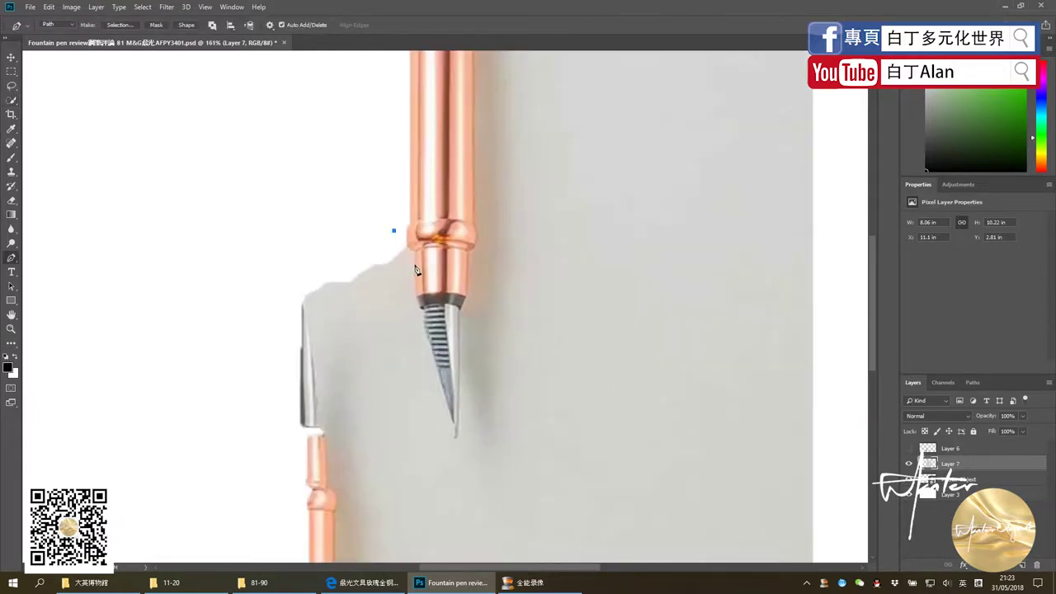
{"action": "right_click", "coordinate": [12, 100]}
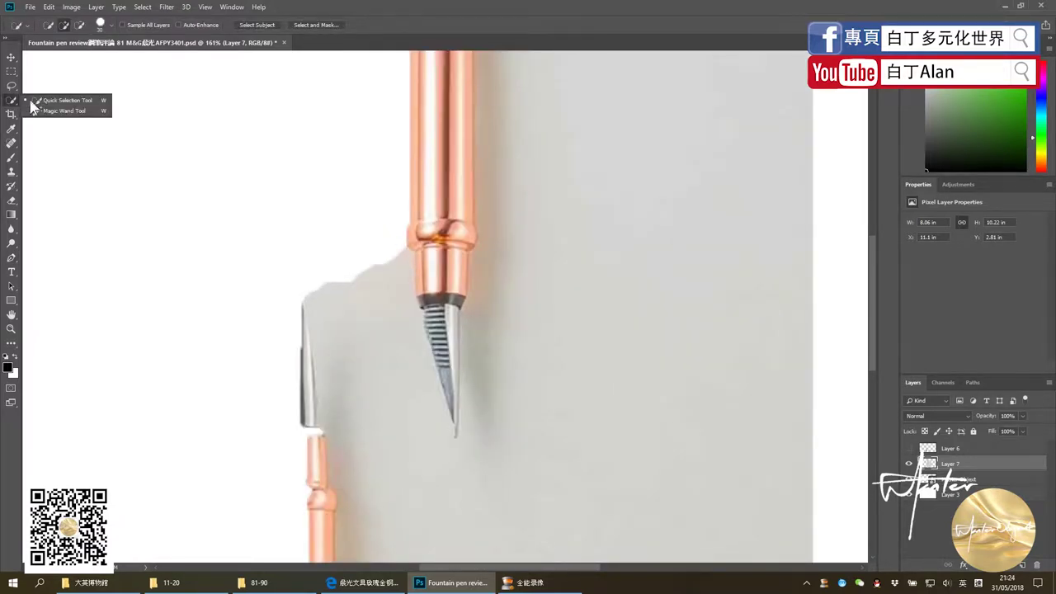
{"action": "left_click", "coordinate": [50, 110]}
{"action": "left_click", "coordinate": [403, 437]}
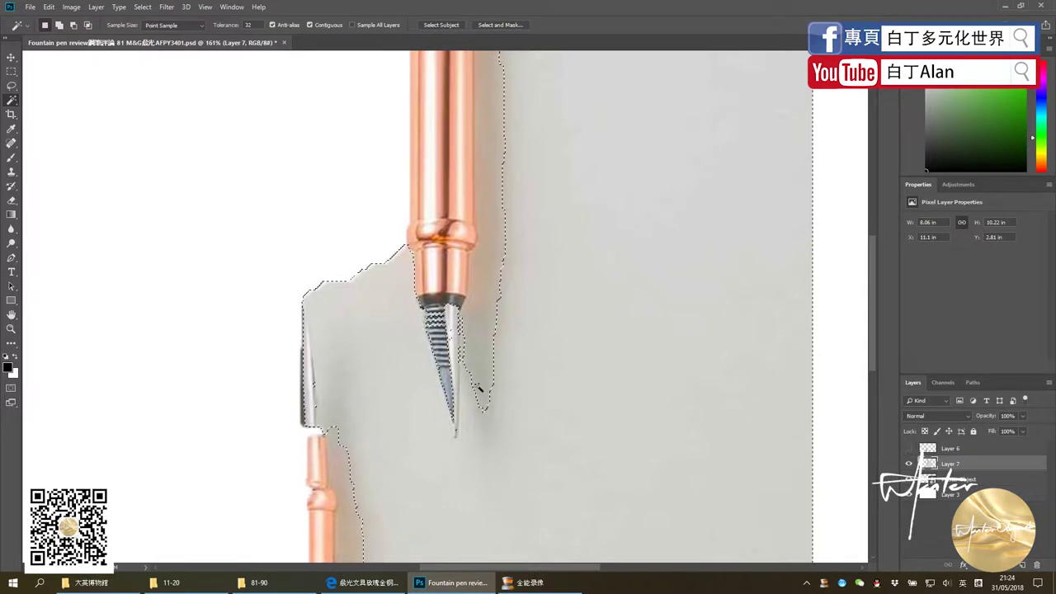
{"action": "key", "text": "ctrl+d"}
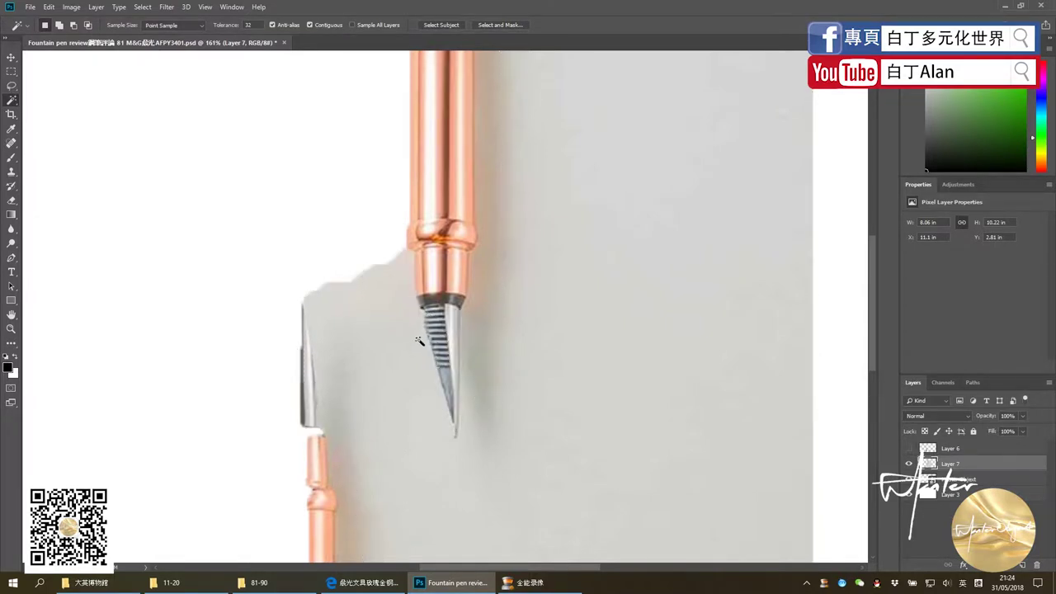
{"action": "key", "text": "p"}
{"action": "left_click_drag", "start_coordinate": [395, 245], "coordinate": [377, 239]}
{"action": "scroll", "coordinate": [401, 253], "scroll_direction": "up", "scroll_amount": 5}
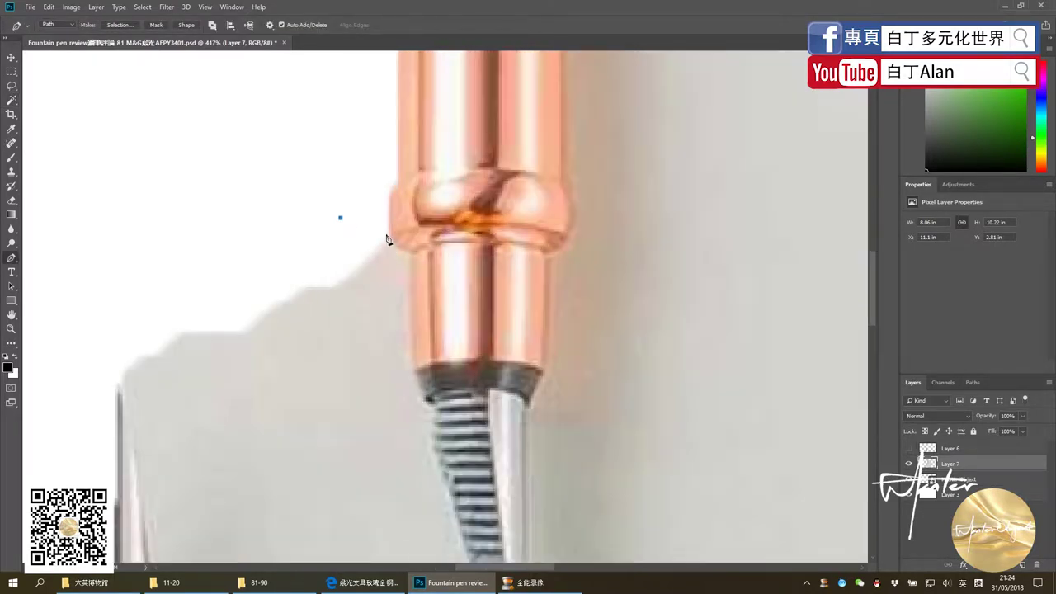
Step: Extend the Pen path down the upper pen's left edge and around the nib tip
{"action": "left_click", "coordinate": [407, 368]}
{"action": "left_click", "coordinate": [423, 403]}
{"action": "scroll", "coordinate": [430, 454], "scroll_direction": "down", "scroll_amount": 3}
{"action": "scroll", "coordinate": [447, 448], "scroll_direction": "up", "scroll_amount": 3}
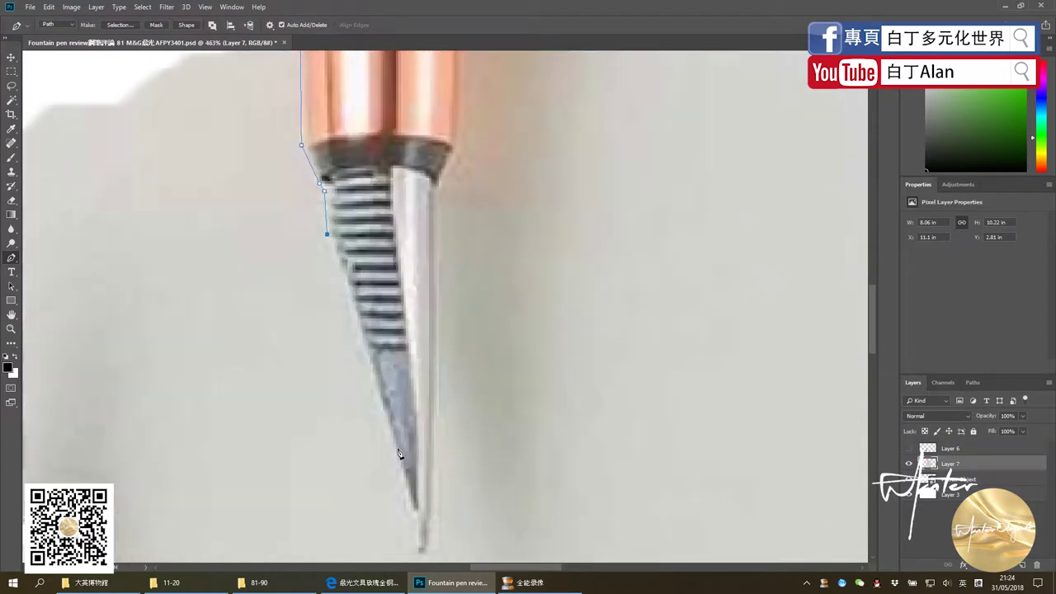
{"action": "left_click", "coordinate": [396, 446]}
{"action": "scroll", "coordinate": [391, 437], "scroll_direction": "up", "scroll_amount": 1}
{"action": "left_click", "coordinate": [387, 426]}
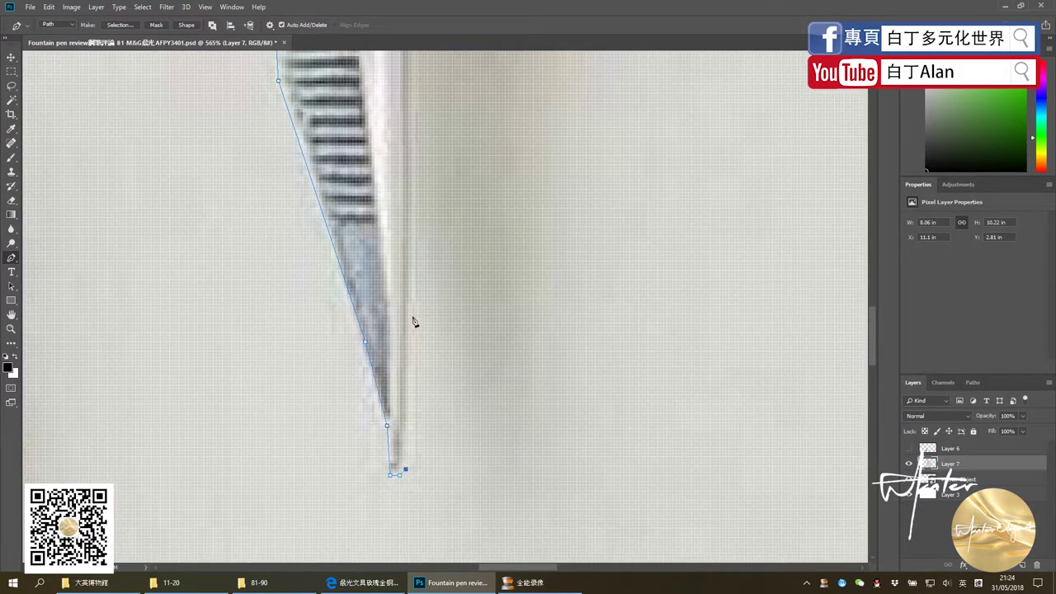
{"action": "left_click_drag", "start_coordinate": [408, 310], "coordinate": [408, 302]}
{"action": "scroll", "coordinate": [462, 461], "scroll_direction": "down", "scroll_amount": 2}
{"action": "scroll", "coordinate": [467, 490], "scroll_direction": "down", "scroll_amount": 1}
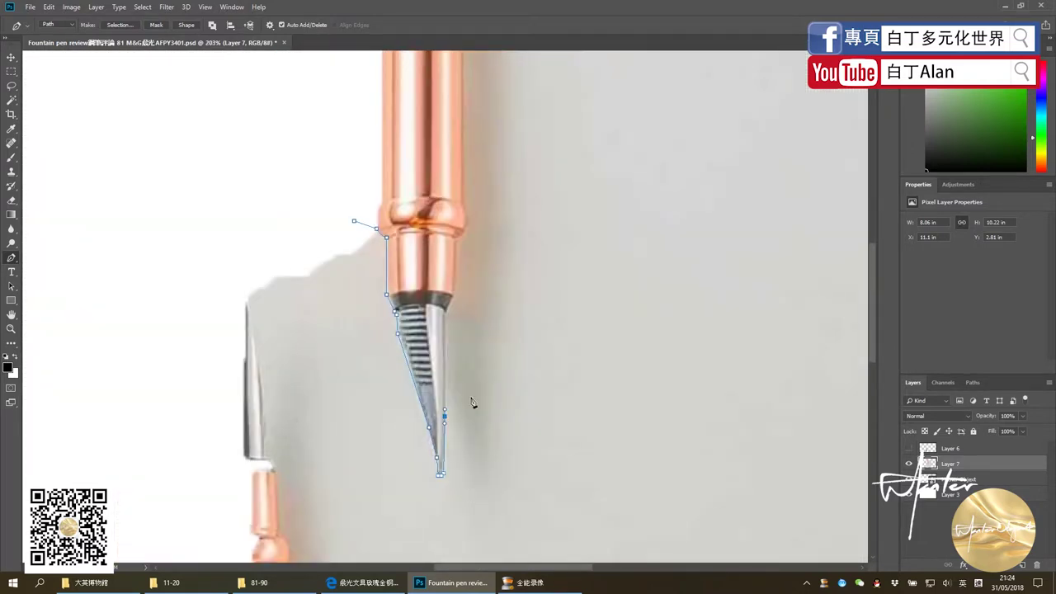
{"action": "scroll", "coordinate": [473, 403], "scroll_direction": "up", "scroll_amount": 2}
Step: Run the path up the pen's right edge and over its top, then convert it to a selection
{"action": "left_click", "coordinate": [429, 283]}
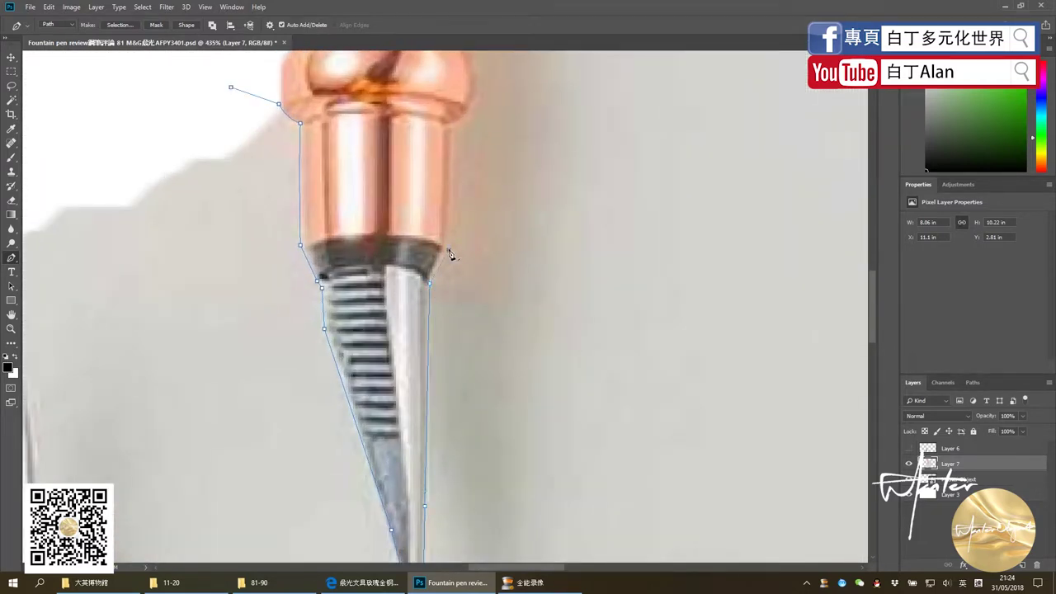
{"action": "left_click", "coordinate": [448, 249]}
{"action": "left_click", "coordinate": [453, 128]}
{"action": "scroll", "coordinate": [488, 349], "scroll_direction": "down", "scroll_amount": 2}
{"action": "scroll", "coordinate": [504, 164], "scroll_direction": "down", "scroll_amount": 1}
{"action": "scroll", "coordinate": [469, 298], "scroll_direction": "up", "scroll_amount": 2}
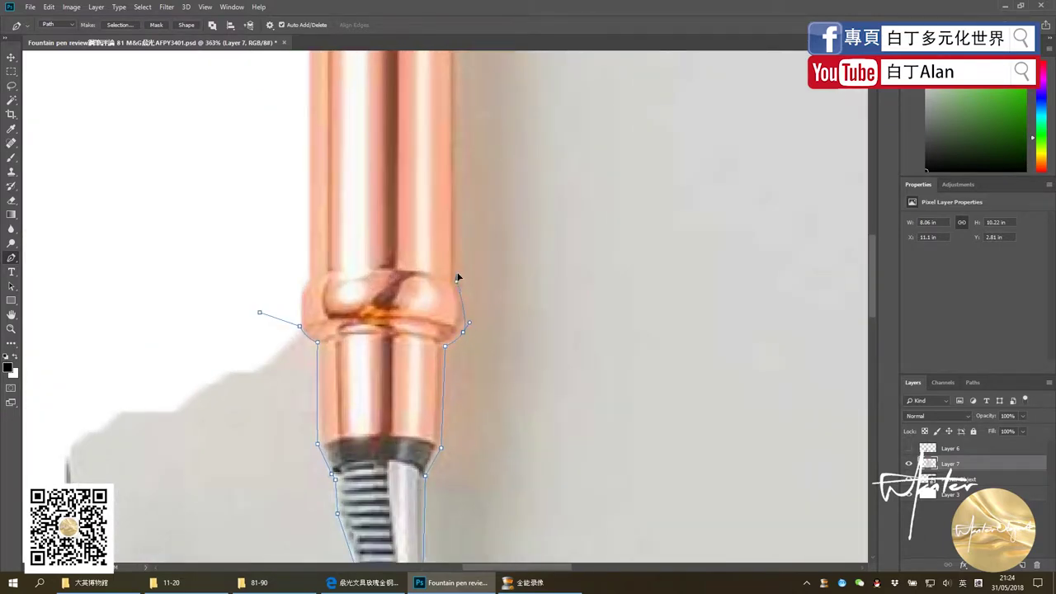
{"action": "scroll", "coordinate": [460, 268], "scroll_direction": "down", "scroll_amount": 3}
{"action": "scroll", "coordinate": [447, 370], "scroll_direction": "down", "scroll_amount": 2}
{"action": "scroll", "coordinate": [473, 223], "scroll_direction": "up", "scroll_amount": 1}
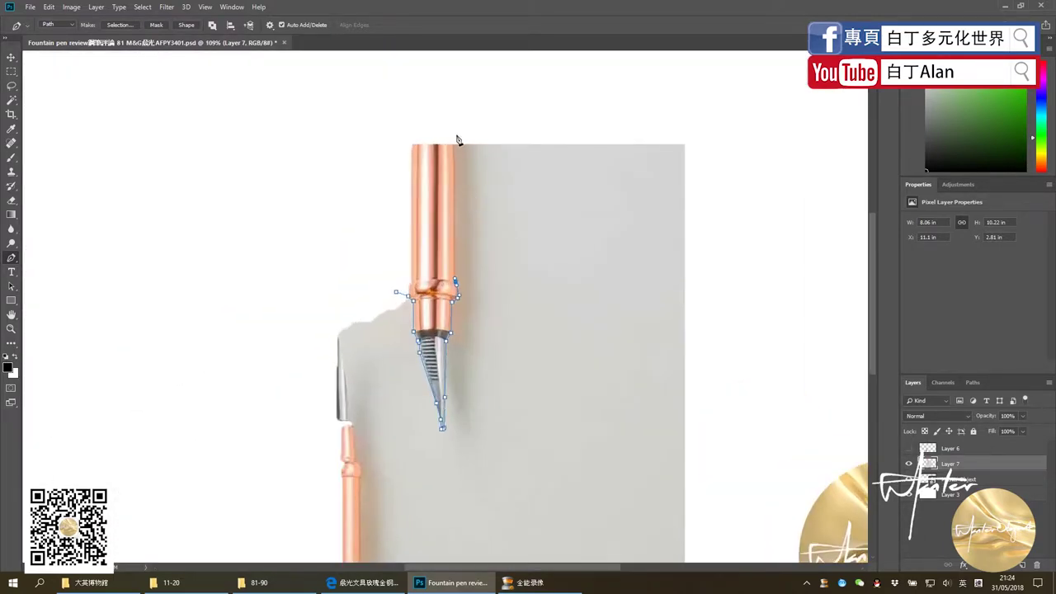
{"action": "left_click", "coordinate": [356, 110]}
{"action": "left_click", "coordinate": [369, 224]}
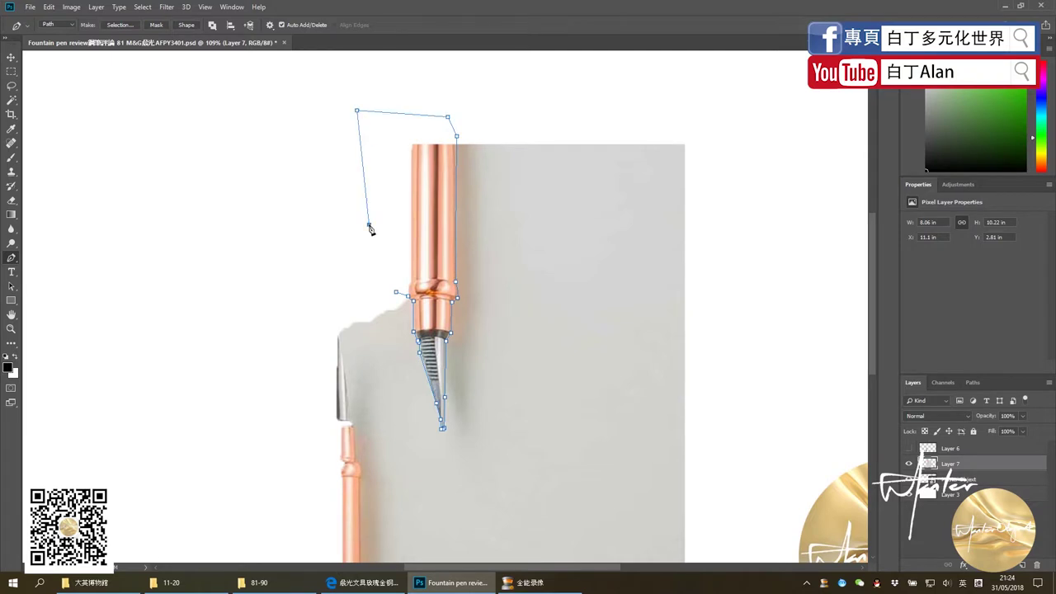
{"action": "key", "text": "ctrl+Return"}
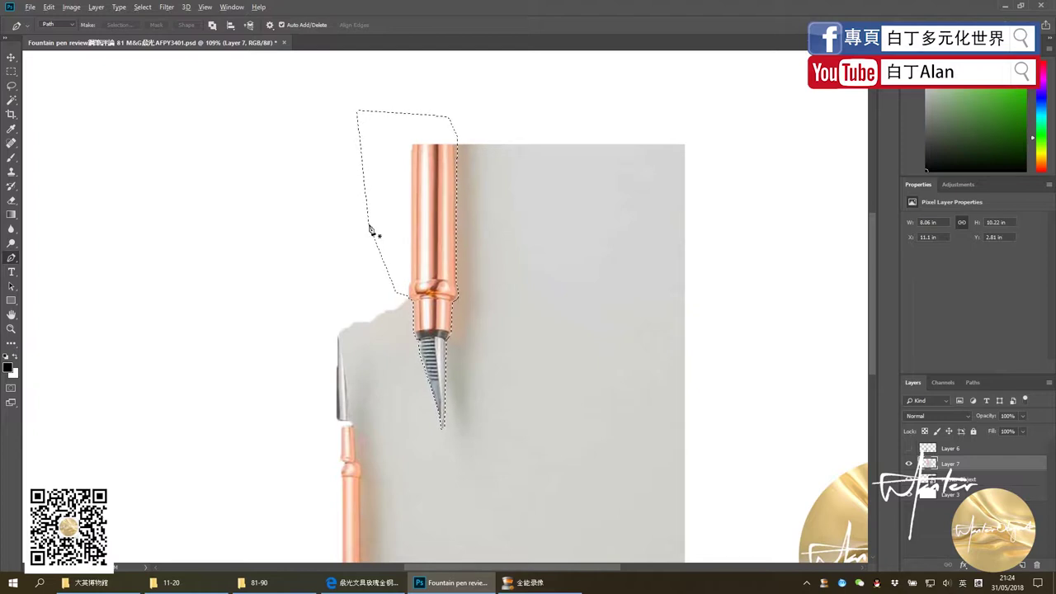
Step: Delete the background around the upper pen on Layer 7, reshow Layer 6, and deselect
{"action": "scroll", "coordinate": [337, 271], "scroll_direction": "down", "scroll_amount": 3}
{"action": "scroll", "coordinate": [337, 271], "scroll_direction": "down", "scroll_amount": 2}
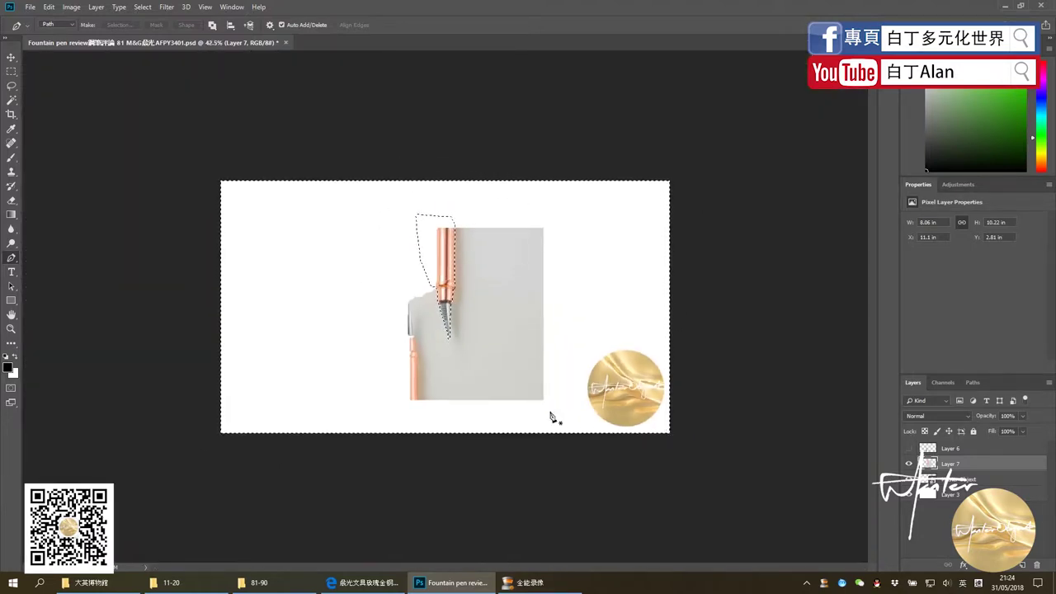
{"action": "key", "text": "Delete"}
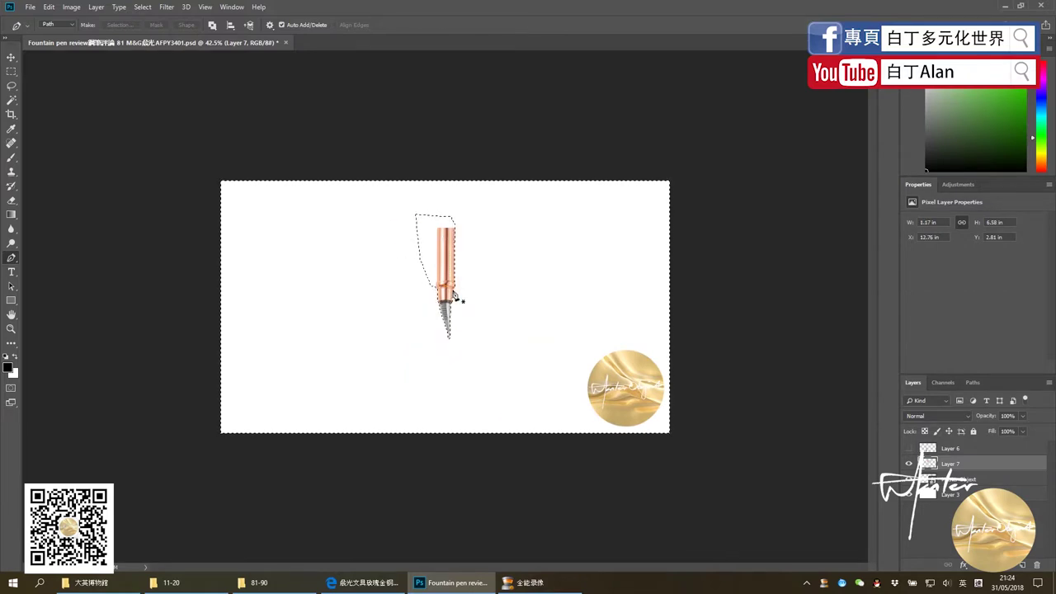
{"action": "left_click", "coordinate": [908, 448]}
{"action": "key", "text": "ctrl+d"}
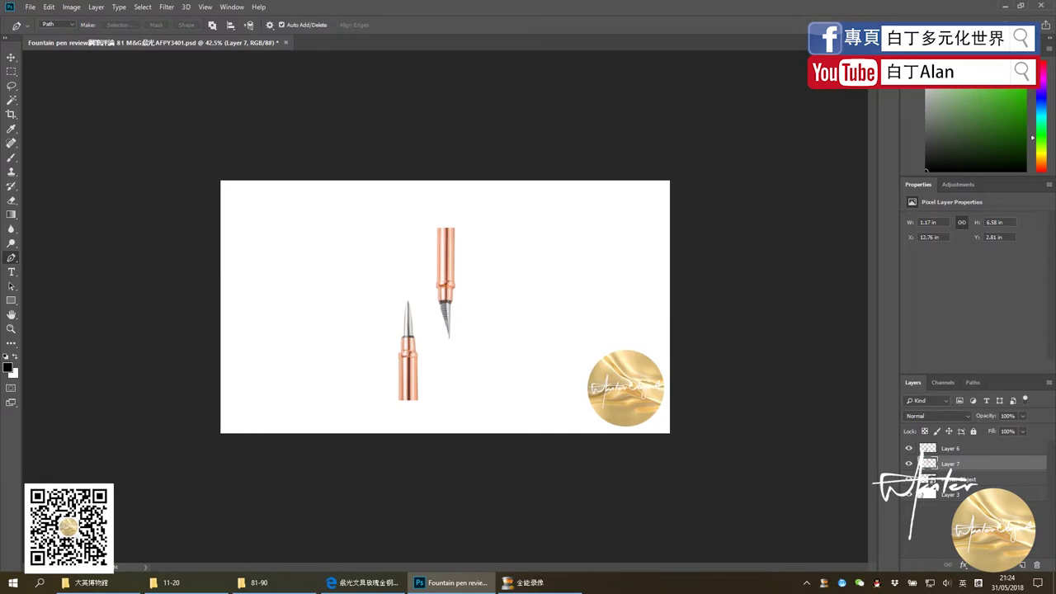
Step: Scale Layers 6 and 7 together so the pen nibs span the canvas height
{"action": "left_click", "coordinate": [951, 450], "text": "shift"}
{"action": "key", "text": "ctrl+t"}
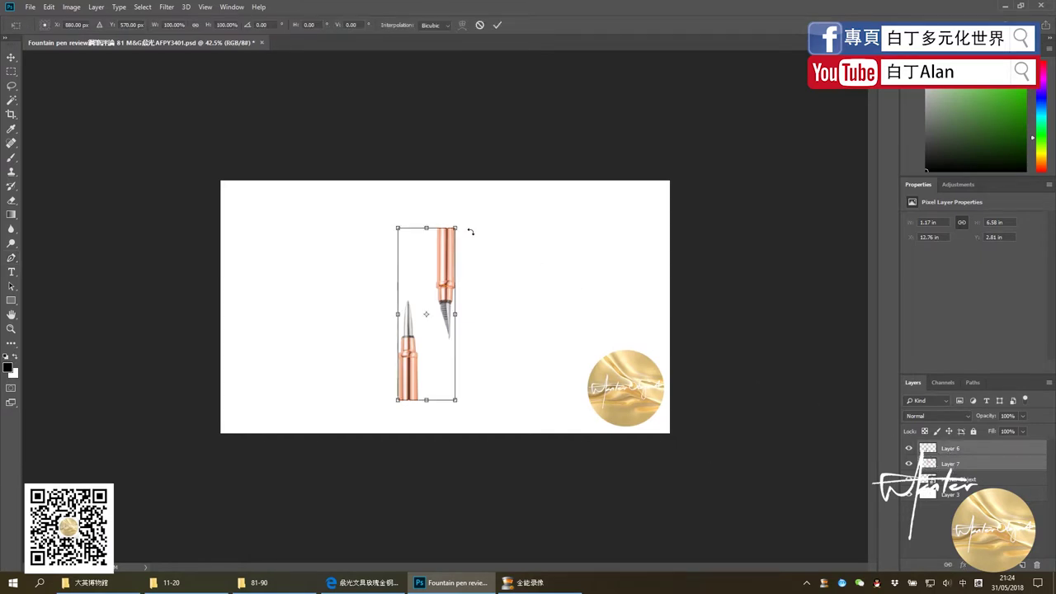
{"action": "left_click_drag", "start_coordinate": [470, 225], "coordinate": [510, 196]}
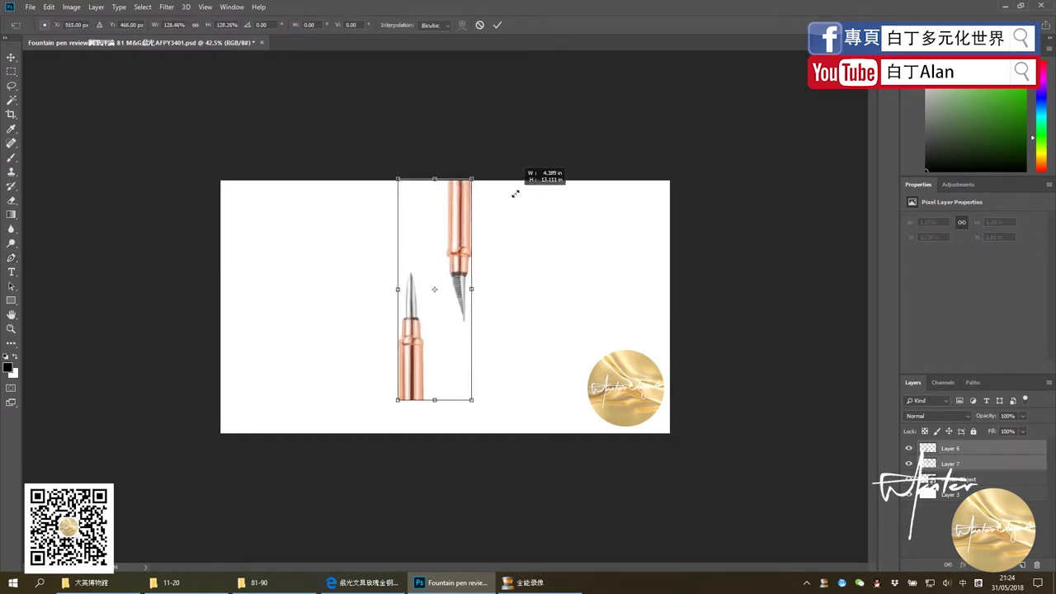
{"action": "left_click_drag", "start_coordinate": [397, 400], "coordinate": [357, 424]}
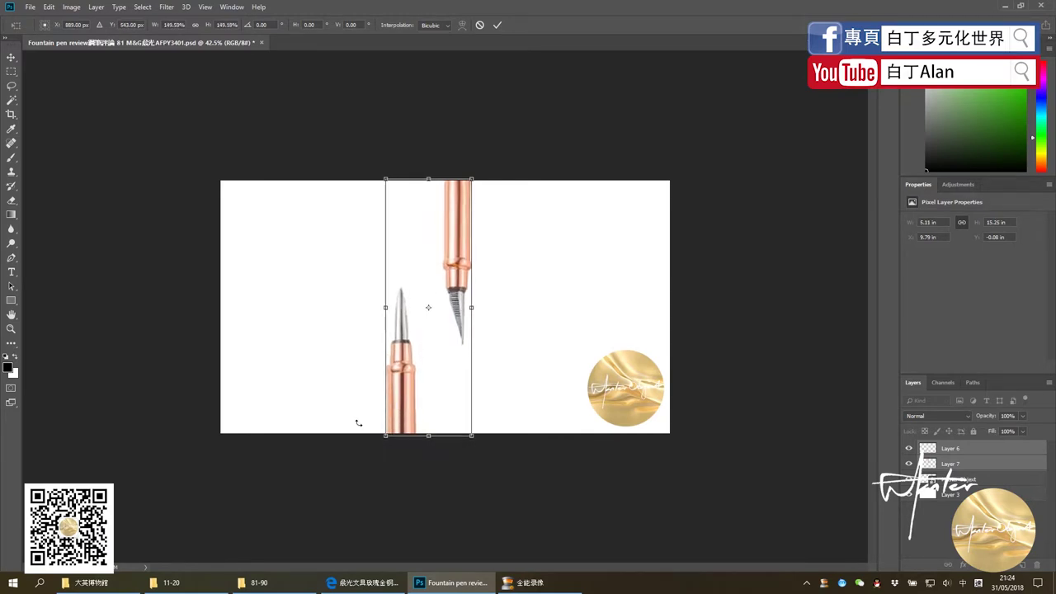
{"action": "key", "text": "p"}
Step: Hide both pen layers and paste a new product-page screenshot as Layer 8
{"action": "left_click", "coordinate": [11, 57]}
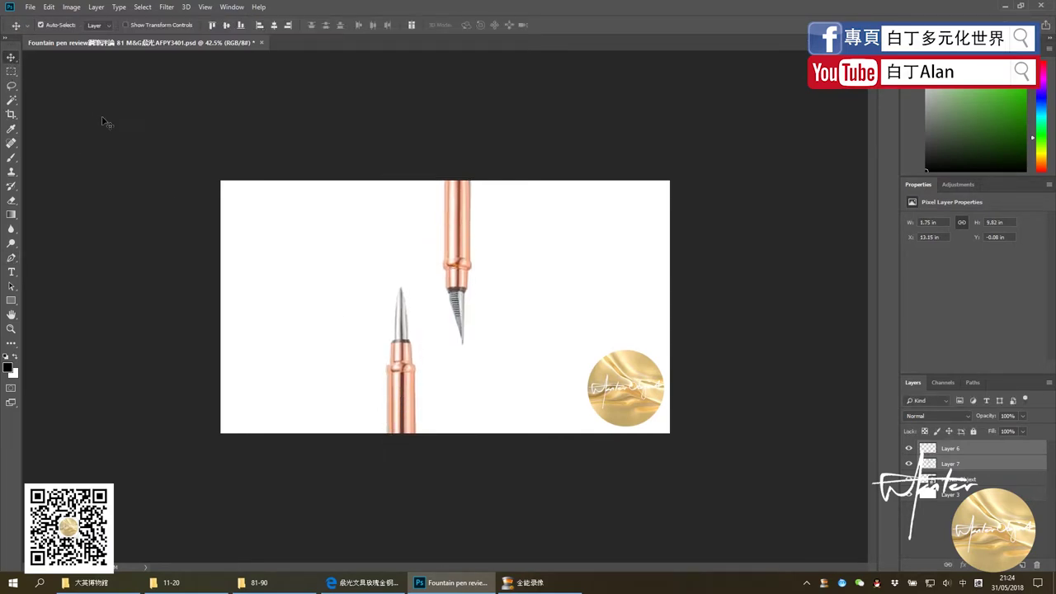
{"action": "left_click_drag", "start_coordinate": [908, 452], "coordinate": [910, 481]}
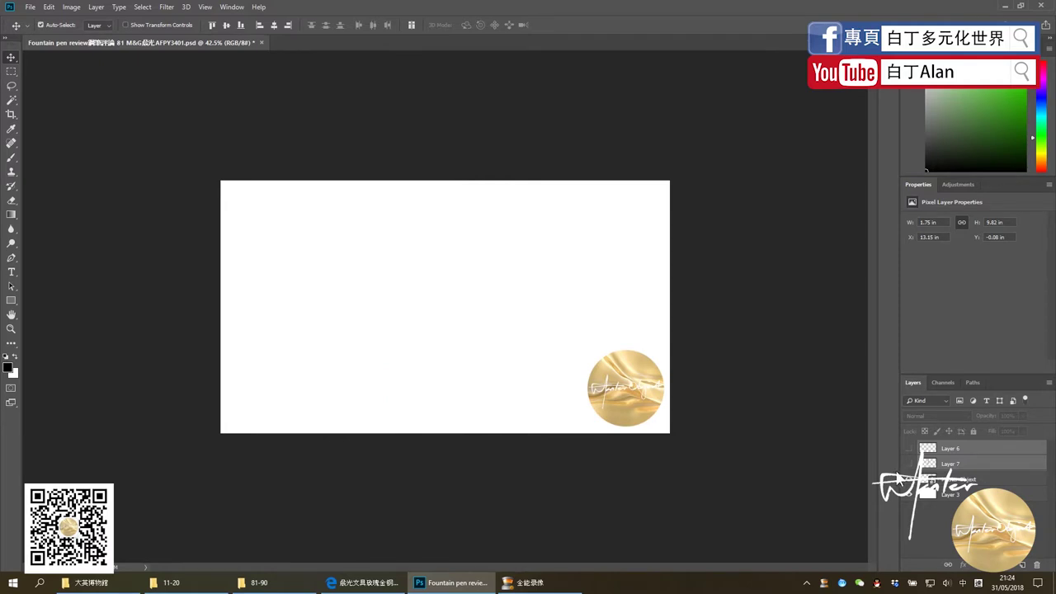
{"action": "key", "text": "ctrl+v"}
Step: Switch the keyboard input to English and select the Rectangular Marquee tool
{"action": "scroll", "coordinate": [401, 319], "scroll_direction": "up", "scroll_amount": 3}
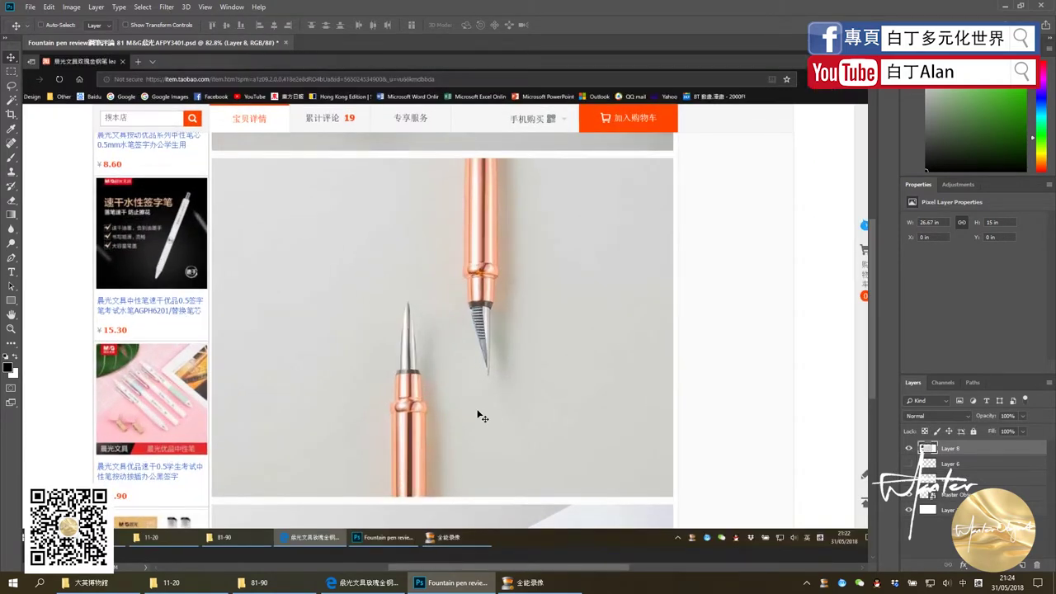
{"action": "key", "text": "m"}
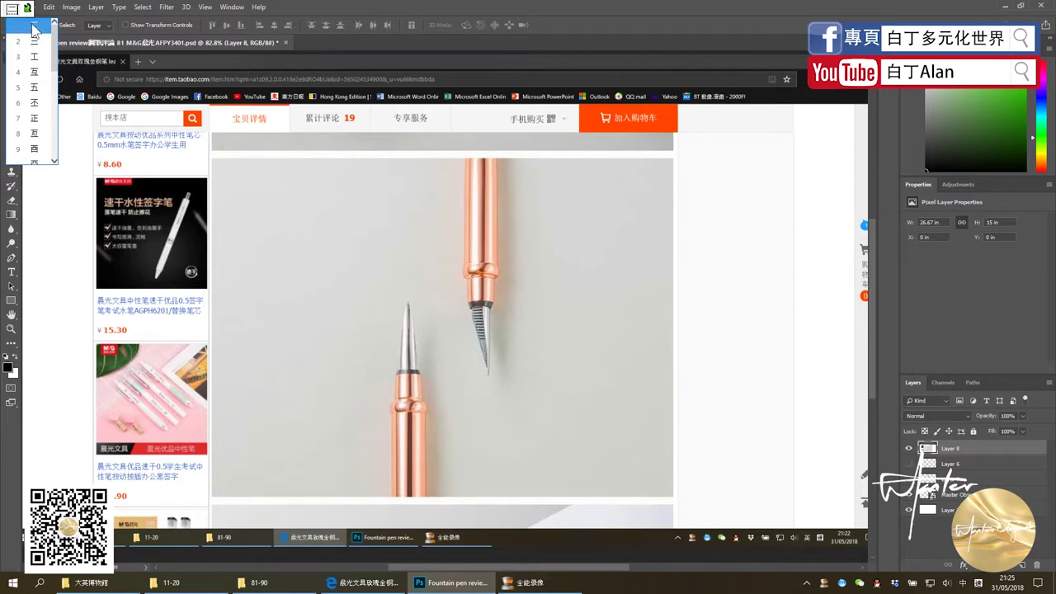
{"action": "left_click", "coordinate": [977, 585]}
{"action": "left_click", "coordinate": [948, 449]}
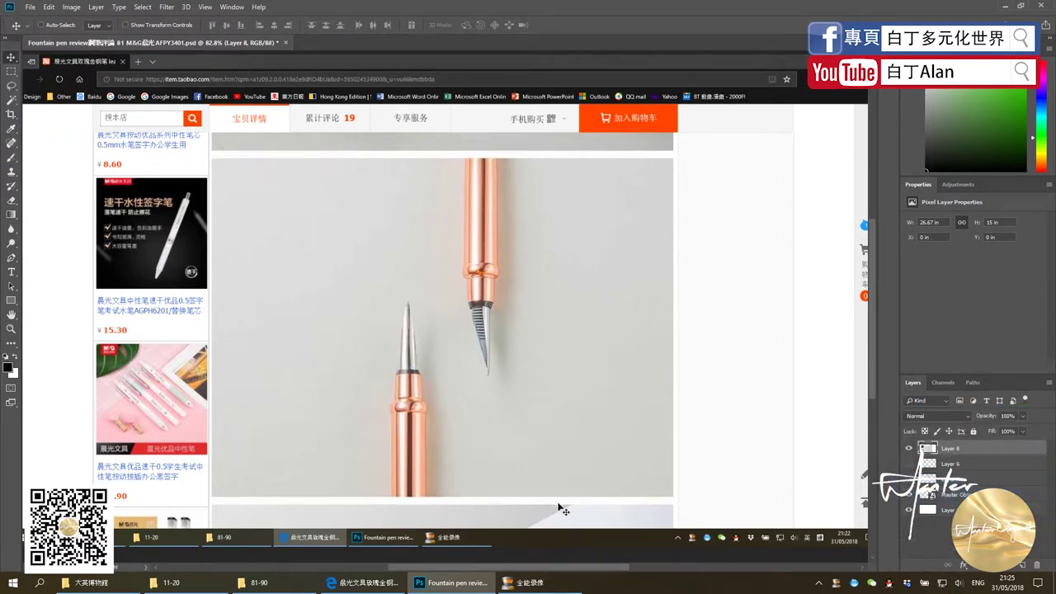
{"action": "key", "text": "m"}
Step: Copy the two-pen photo to its own layer and hide the screenshot layer
{"action": "left_click_drag", "start_coordinate": [669, 494], "coordinate": [214, 158]}
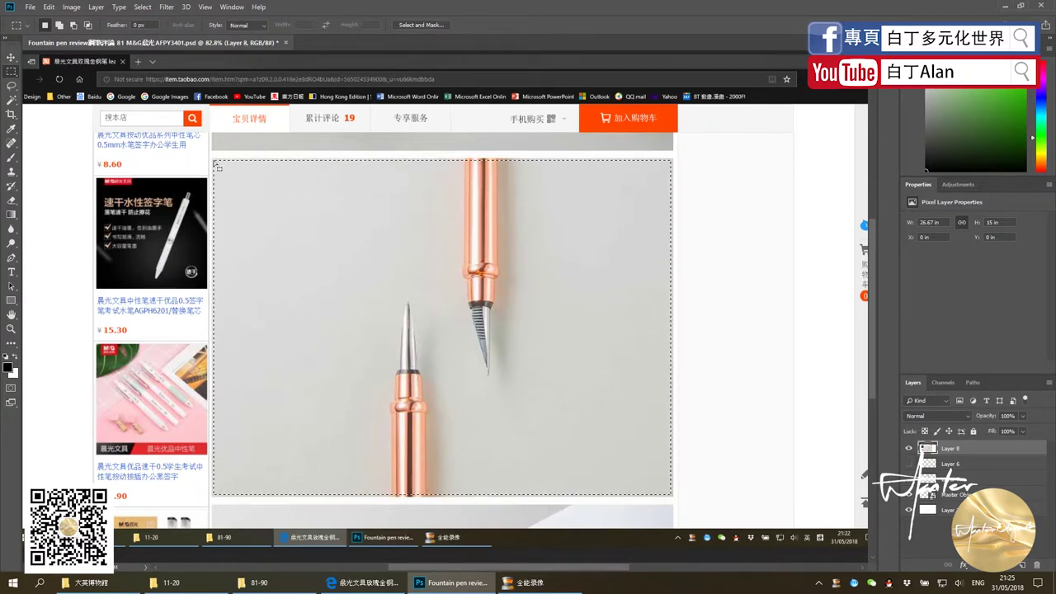
{"action": "key", "text": "ctrl+j"}
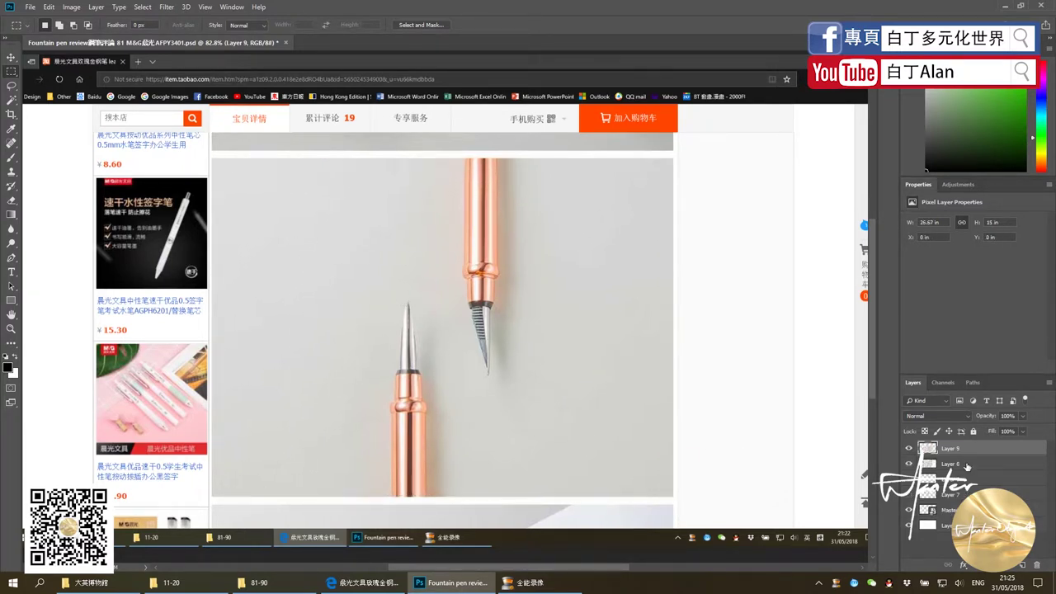
{"action": "left_click", "coordinate": [948, 464]}
{"action": "left_click", "coordinate": [908, 464]}
{"action": "left_click", "coordinate": [11, 57]}
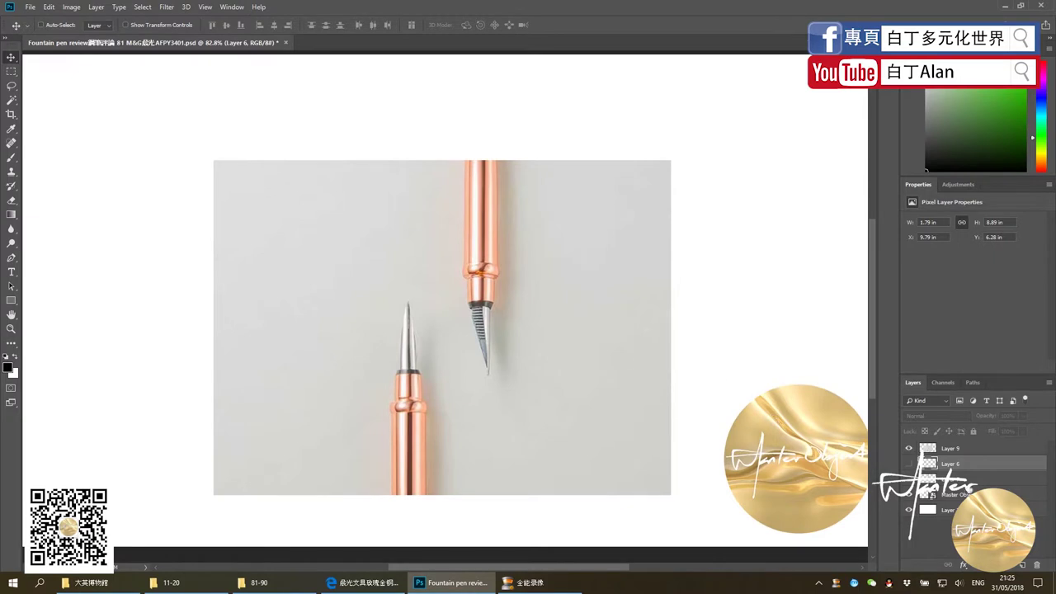
Step: Show Layer 6 again, set Layer 9 to 50% opacity and move it up
{"action": "left_click", "coordinate": [908, 463]}
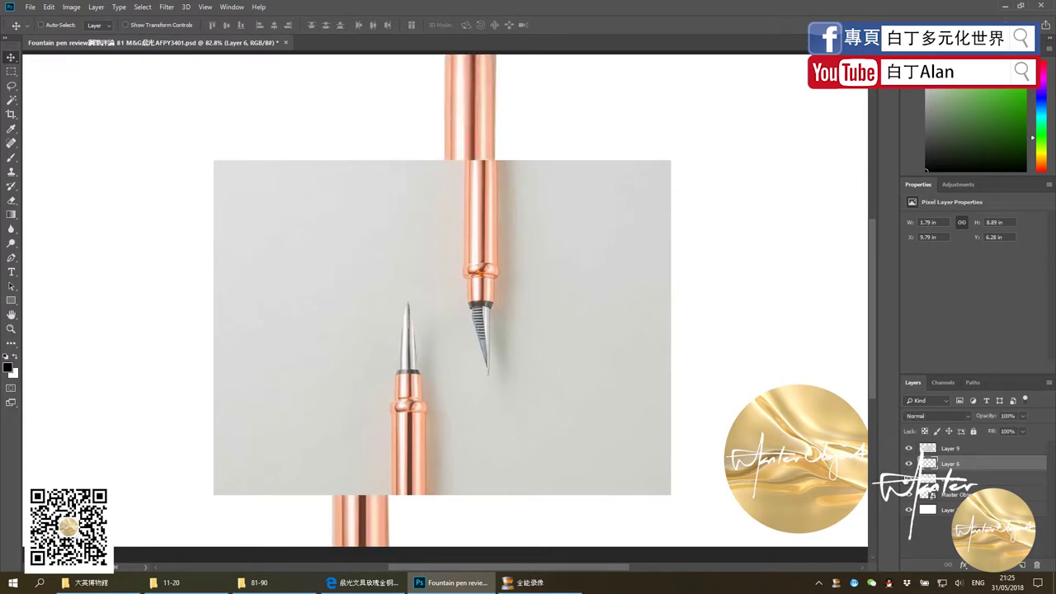
{"action": "scroll", "coordinate": [450, 363], "scroll_direction": "down", "scroll_amount": 3}
{"action": "scroll", "coordinate": [450, 363], "scroll_direction": "down", "scroll_amount": 2}
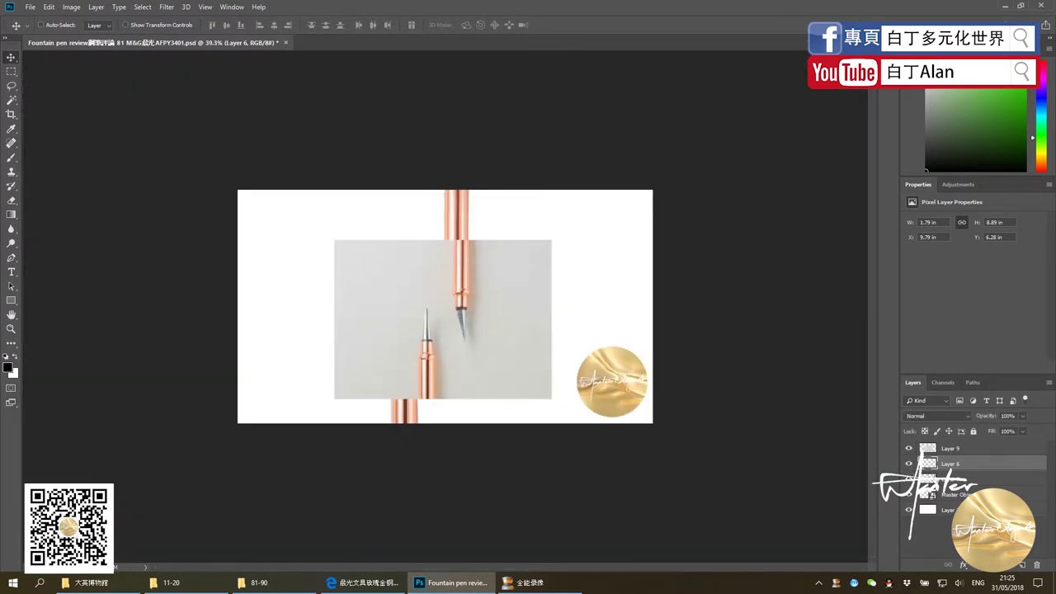
{"action": "left_click", "coordinate": [955, 450]}
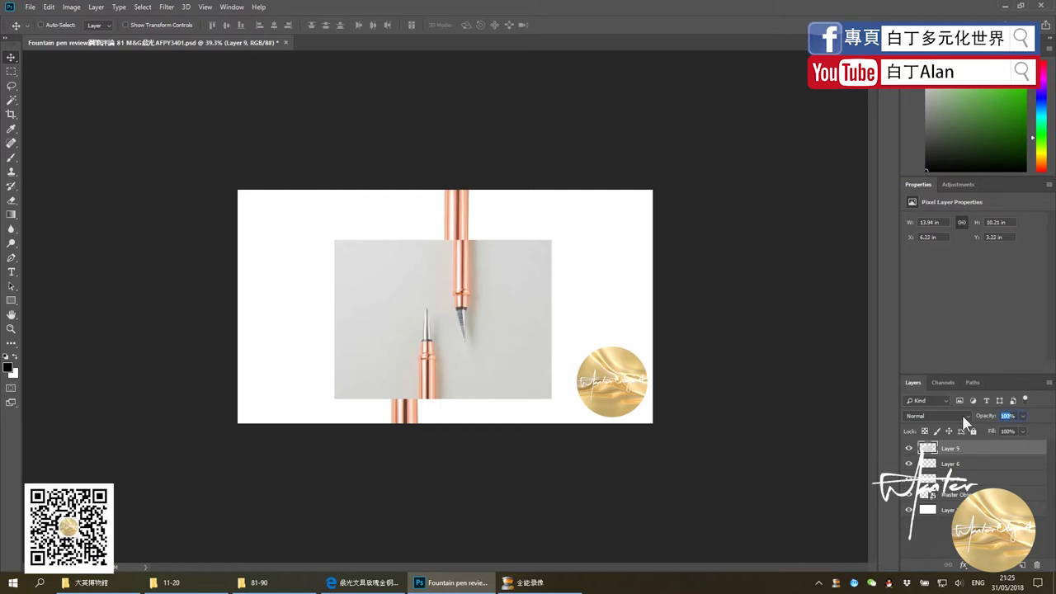
{"action": "type", "text": "50"}
{"action": "left_click_drag", "start_coordinate": [518, 308], "coordinate": [517, 252]}
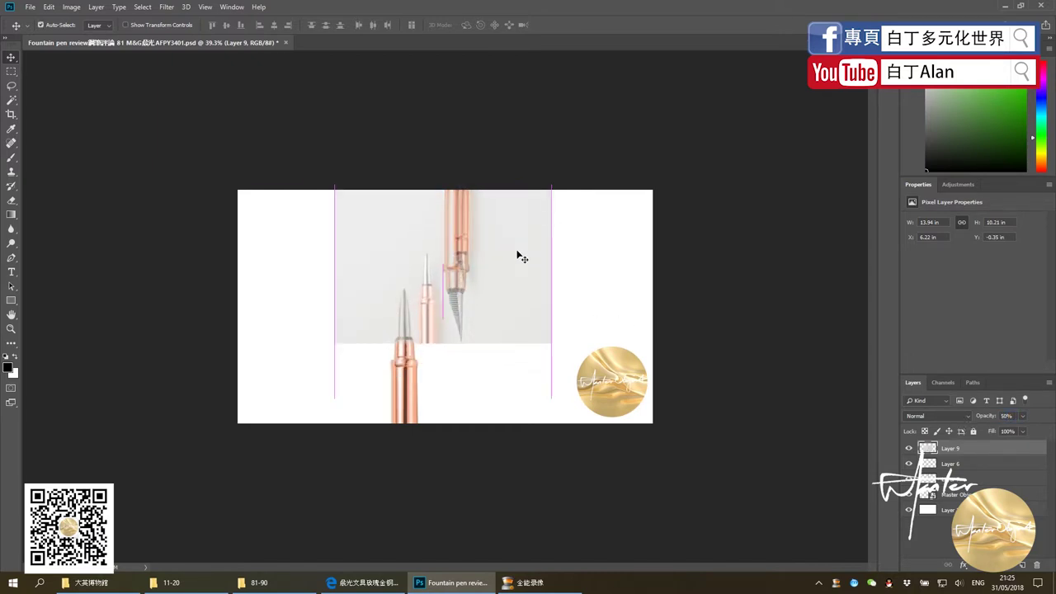
Step: Scale the pen photo to about 150% and align its nibs with the cut-outs
{"action": "key", "text": "ctrl+t"}
{"action": "left_click_drag", "start_coordinate": [334, 343], "coordinate": [238, 436]}
{"action": "left_click_drag", "start_coordinate": [492, 325], "coordinate": [532, 326]}
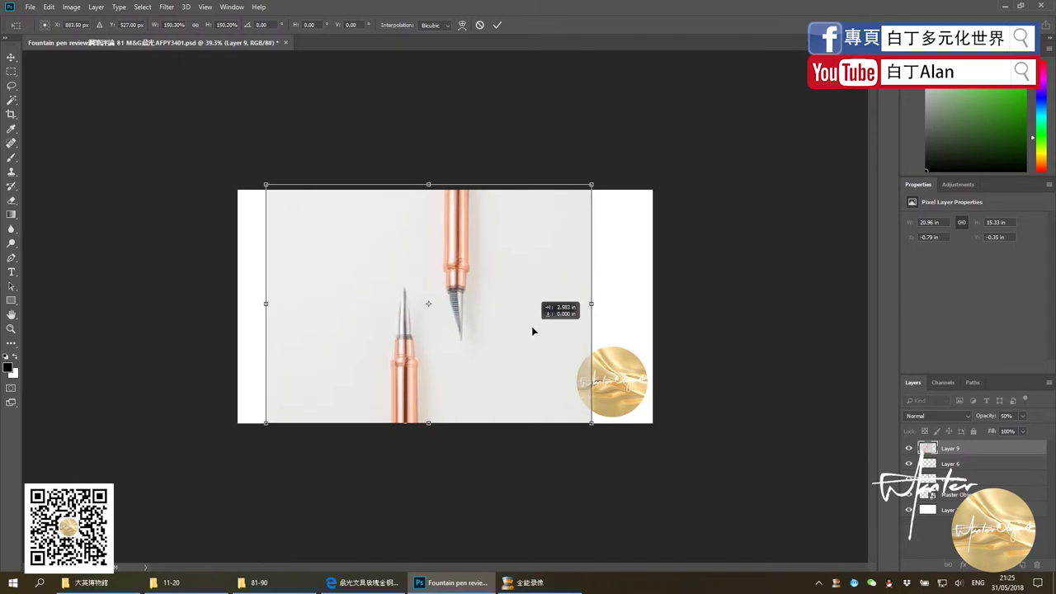
{"action": "scroll", "coordinate": [531, 325], "scroll_direction": "up", "scroll_amount": 2}
{"action": "scroll", "coordinate": [484, 337], "scroll_direction": "up", "scroll_amount": 2}
{"action": "scroll", "coordinate": [523, 330], "scroll_direction": "up", "scroll_amount": 1}
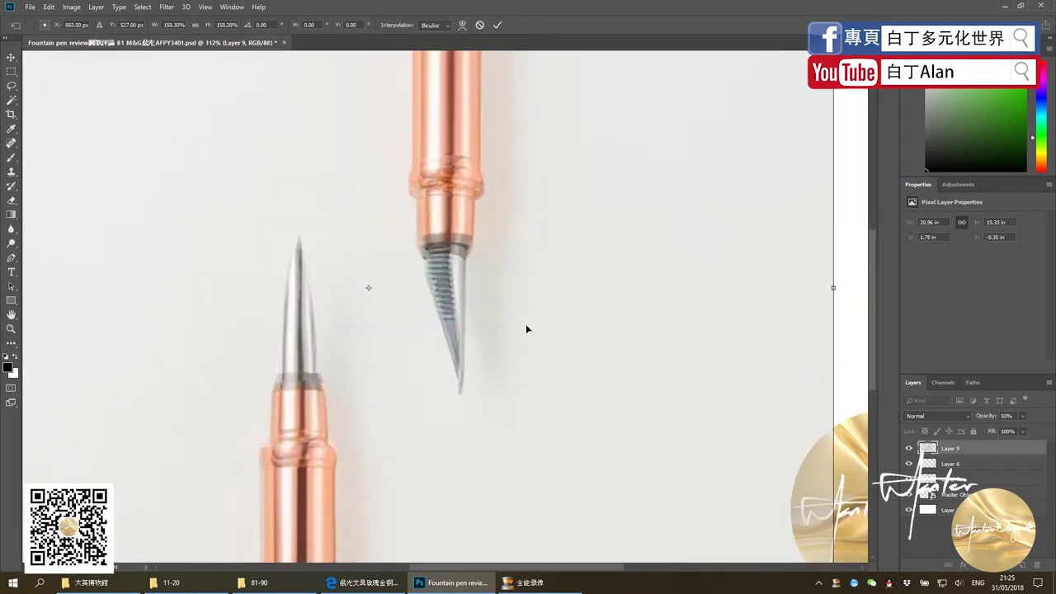
{"action": "left_click_drag", "start_coordinate": [551, 330], "coordinate": [557, 333]}
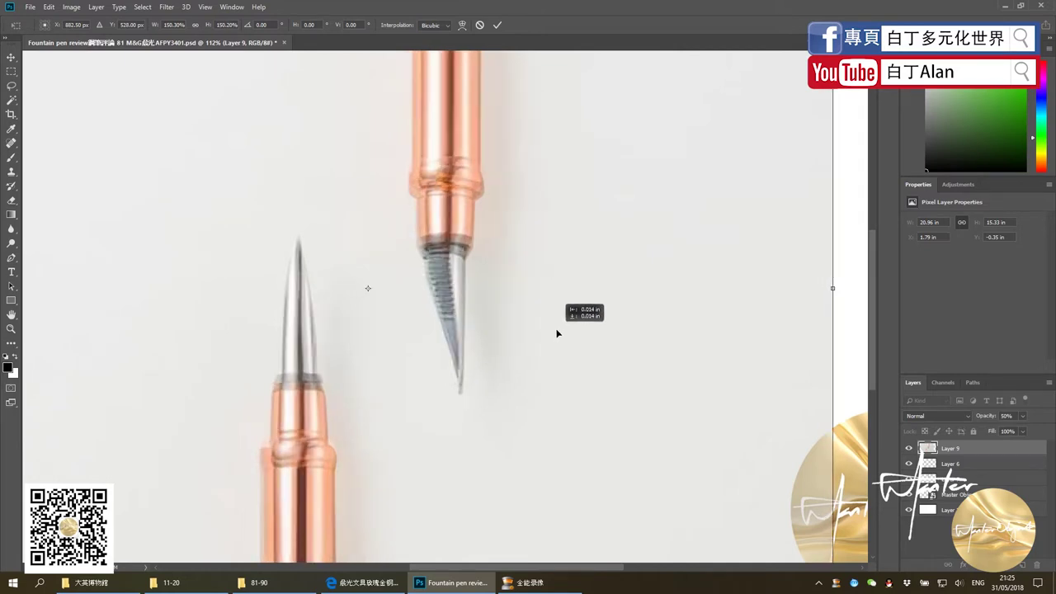
{"action": "key", "text": "Return"}
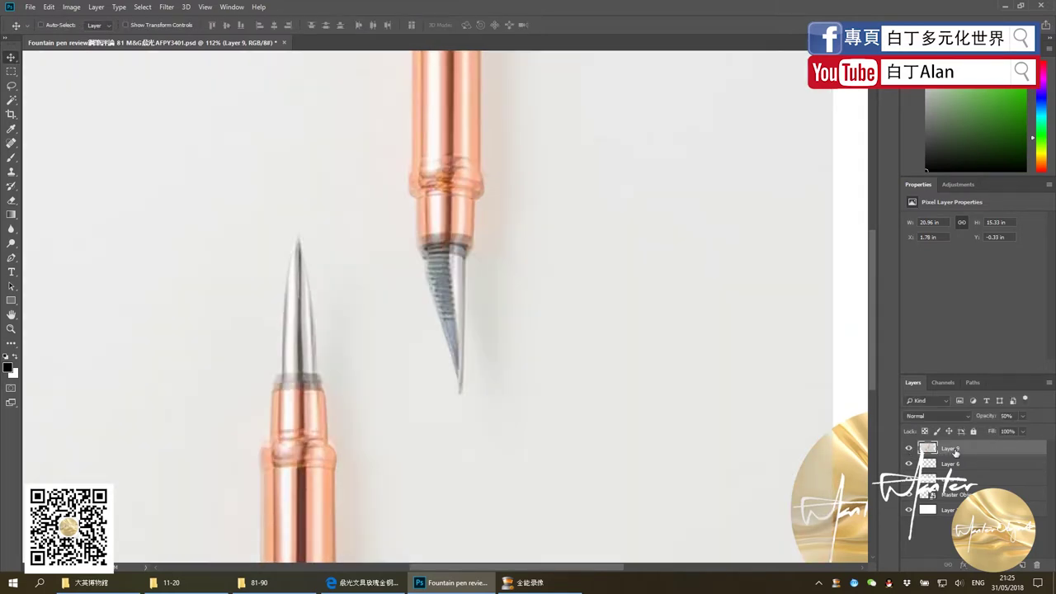
Step: Move Layer 9 below the pen cut-out layers and restore 100% opacity
{"action": "left_click_drag", "start_coordinate": [912, 449], "coordinate": [948, 480]}
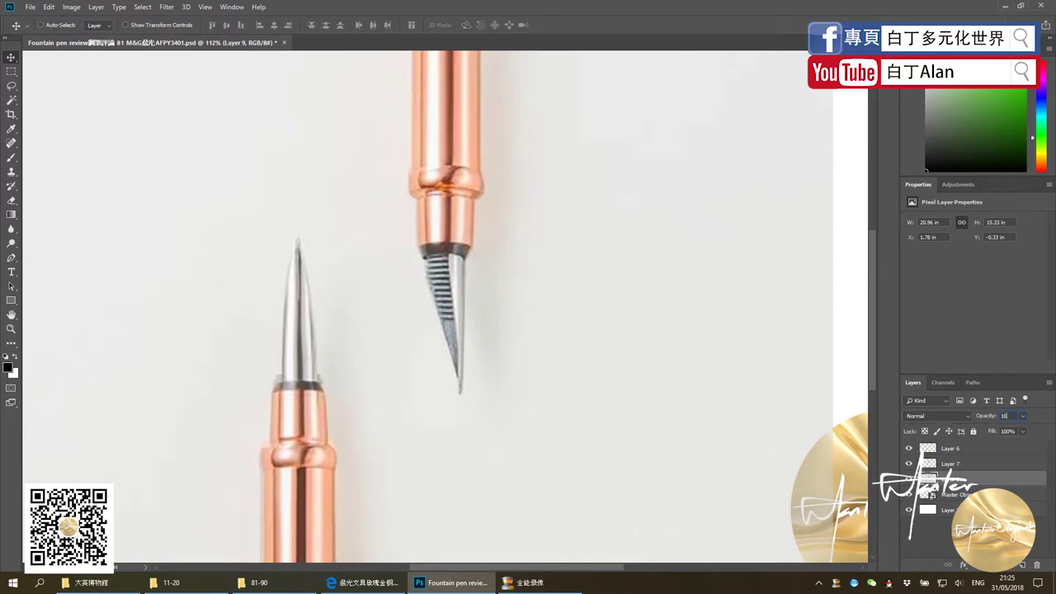
{"action": "type", "text": "0"}
{"action": "key", "text": "Return"}
{"action": "scroll", "coordinate": [361, 370], "scroll_direction": "down", "scroll_amount": 5, "text": "alt"}
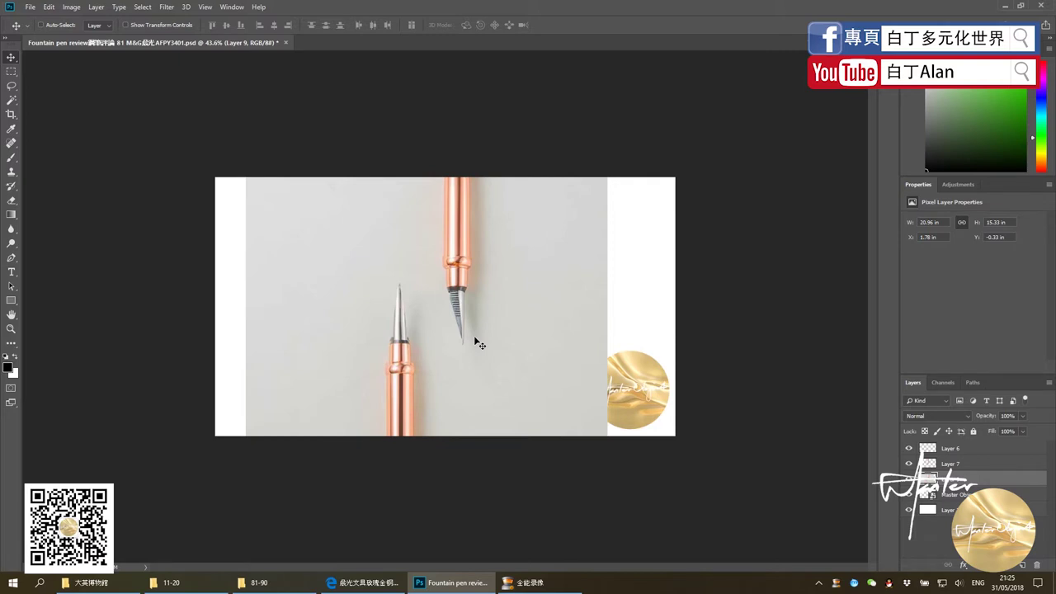
Step: Apply Levels to the pen photo, moving the white input point from 255 to 198
{"action": "key", "text": "ctrl+l"}
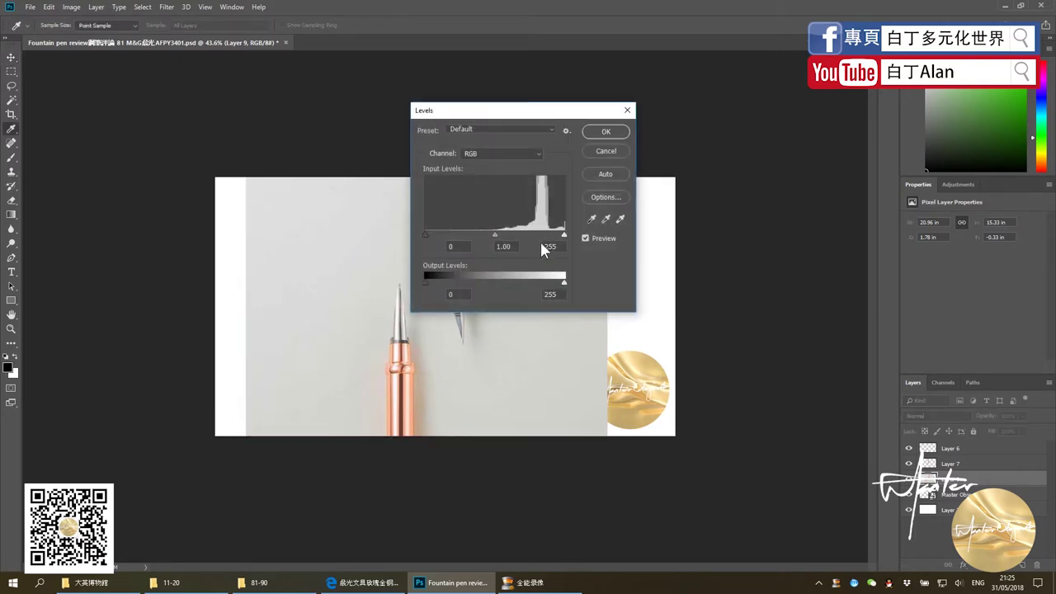
{"action": "left_click_drag", "start_coordinate": [549, 120], "coordinate": [790, 214]}
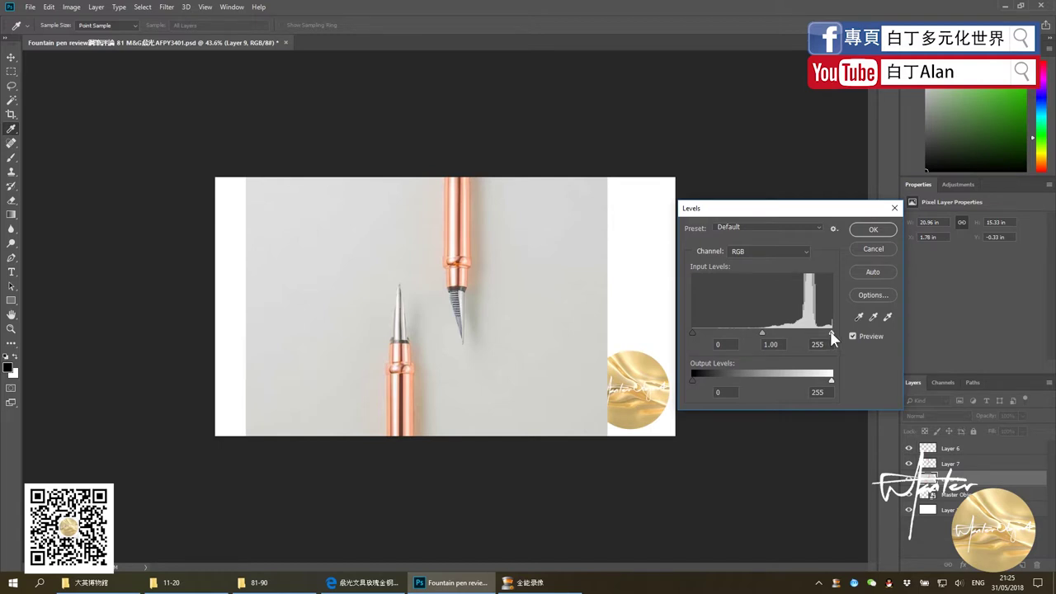
{"action": "mouse_move", "coordinate": [831, 334]}
{"action": "left_mouse_down"}
{"action": "mouse_move", "coordinate": [800, 333]}
{"action": "mouse_move", "coordinate": [810, 333]}
{"action": "left_mouse_up"}
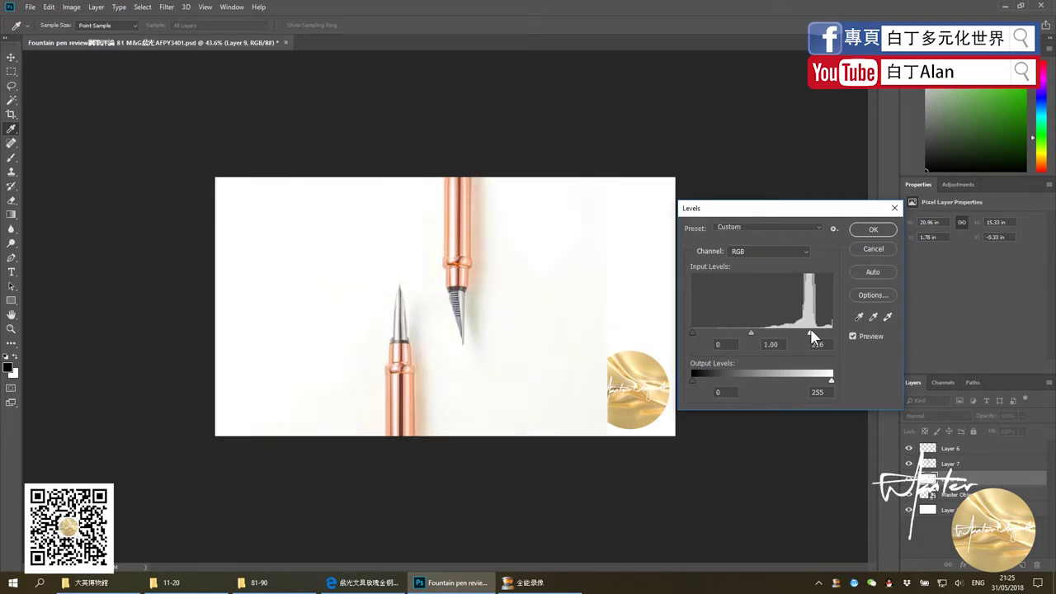
{"action": "left_click", "coordinate": [872, 229]}
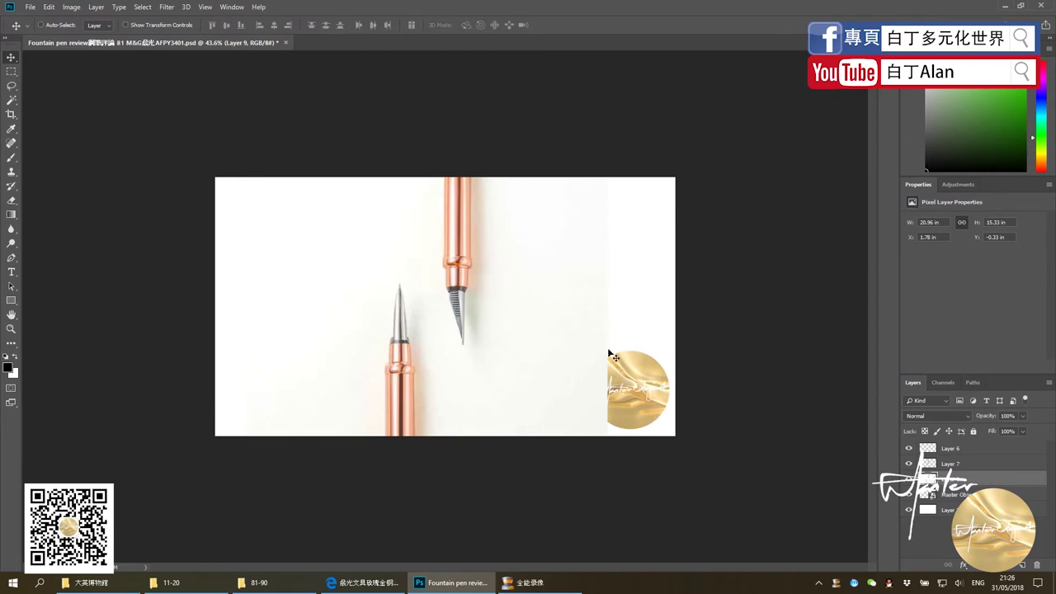
Step: Erase the photo's right edge so the gold circle logo shows fully
{"action": "key", "text": "e"}
{"action": "left_click_drag", "start_coordinate": [608, 177], "coordinate": [594, 192]}
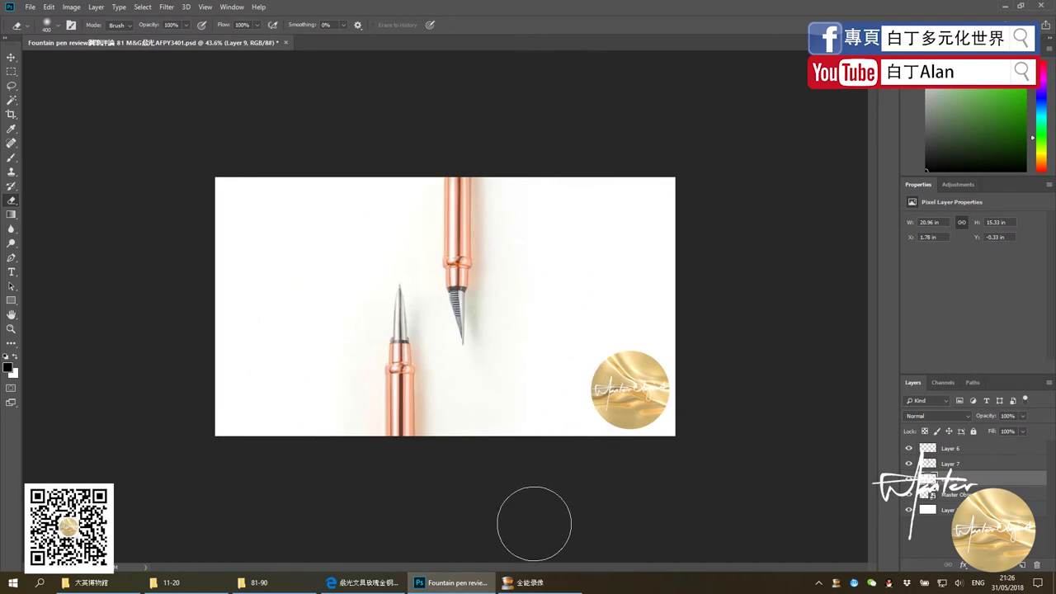
{"action": "left_click", "coordinate": [10, 57]}
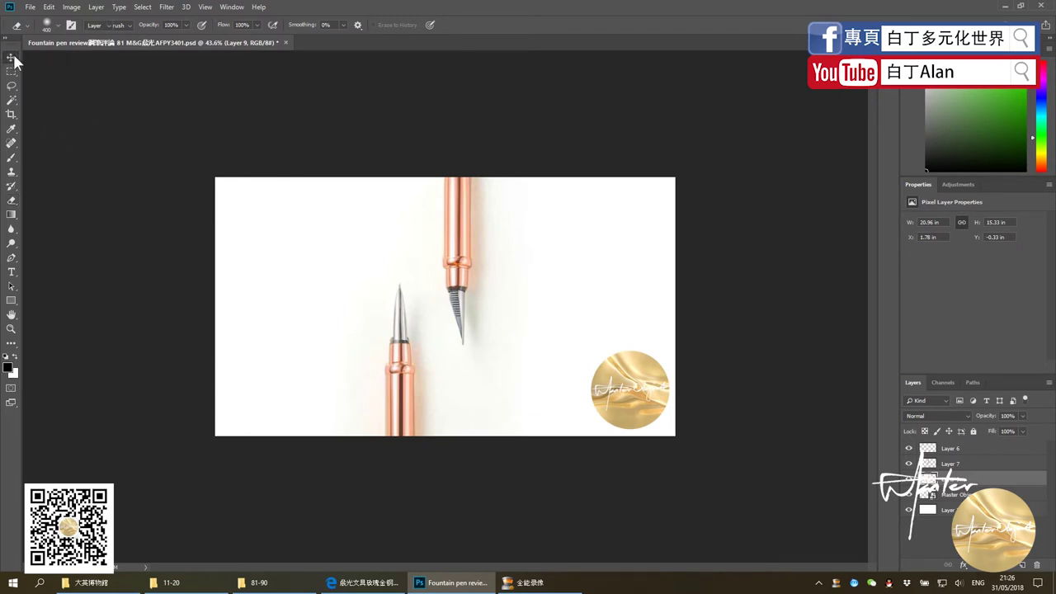
{"action": "scroll", "coordinate": [448, 230], "scroll_direction": "up", "scroll_amount": 3}
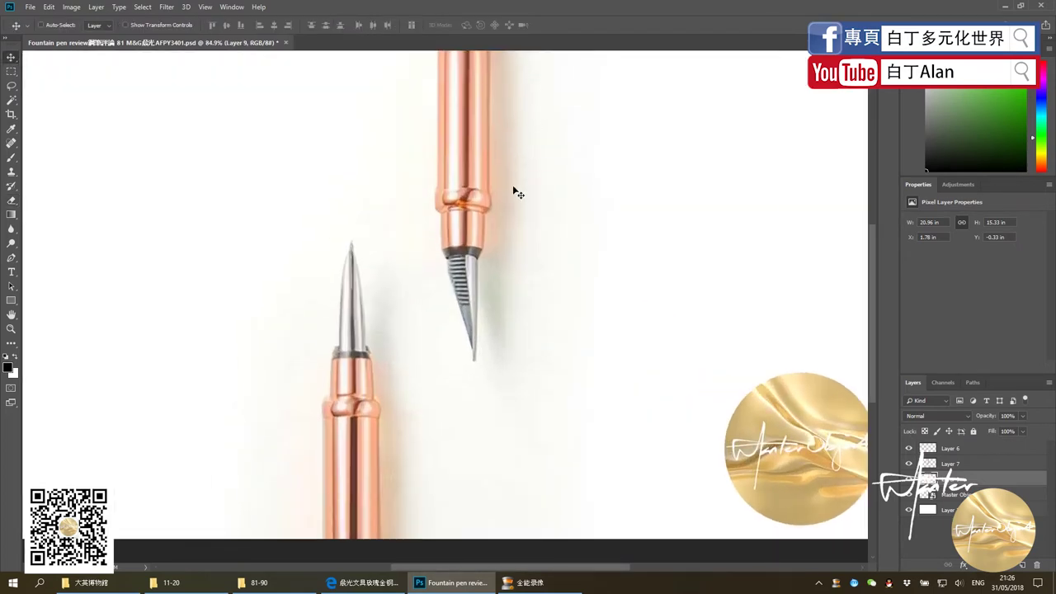
{"action": "scroll", "coordinate": [514, 189], "scroll_direction": "down", "scroll_amount": 2}
{"action": "scroll", "coordinate": [514, 189], "scroll_direction": "down", "scroll_amount": 2}
{"action": "scroll", "coordinate": [497, 328], "scroll_direction": "up", "scroll_amount": 2}
{"action": "scroll", "coordinate": [497, 330], "scroll_direction": "up", "scroll_amount": 2}
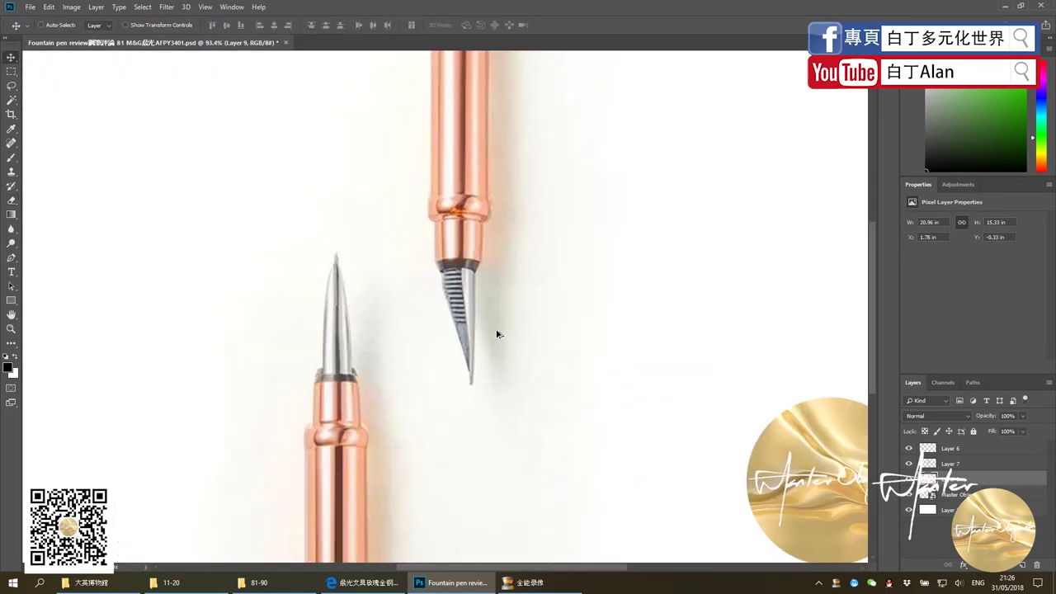
{"action": "scroll", "coordinate": [497, 332], "scroll_direction": "down", "scroll_amount": 2}
{"action": "scroll", "coordinate": [498, 340], "scroll_direction": "down", "scroll_amount": 1}
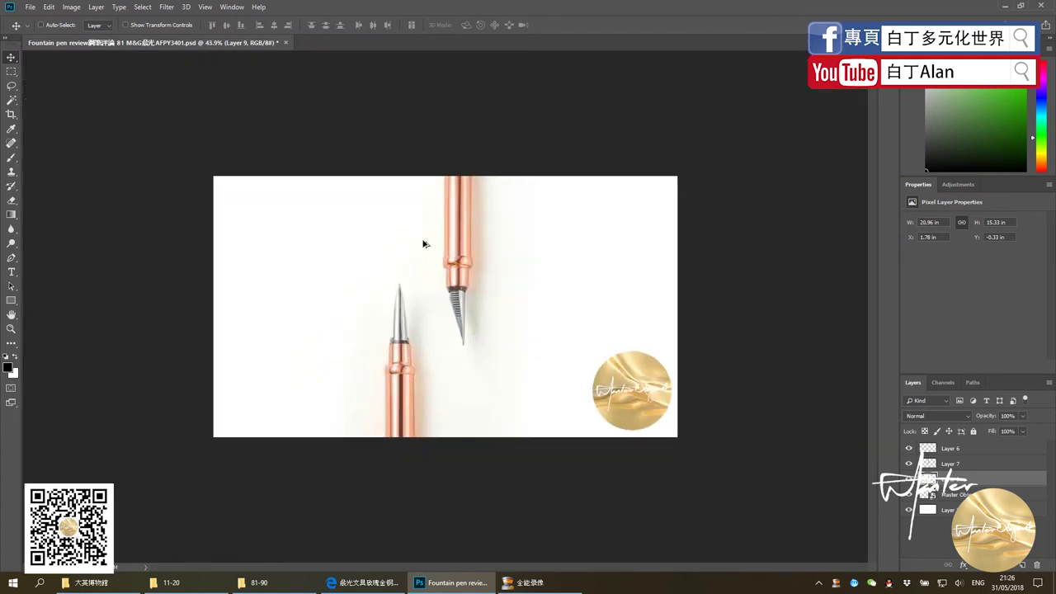